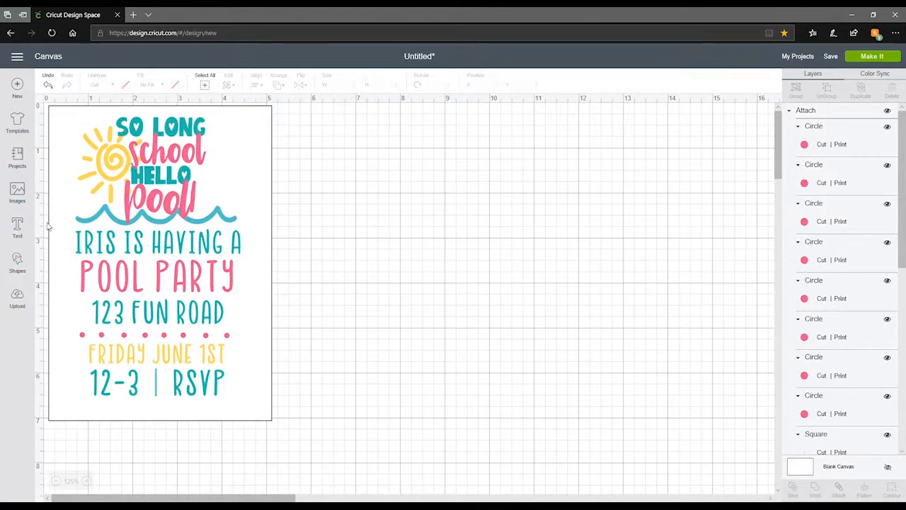
# Add a square shape to the canvas and move it toward the empty area beside the finished invitation.
pyautogui.click(19, 269)
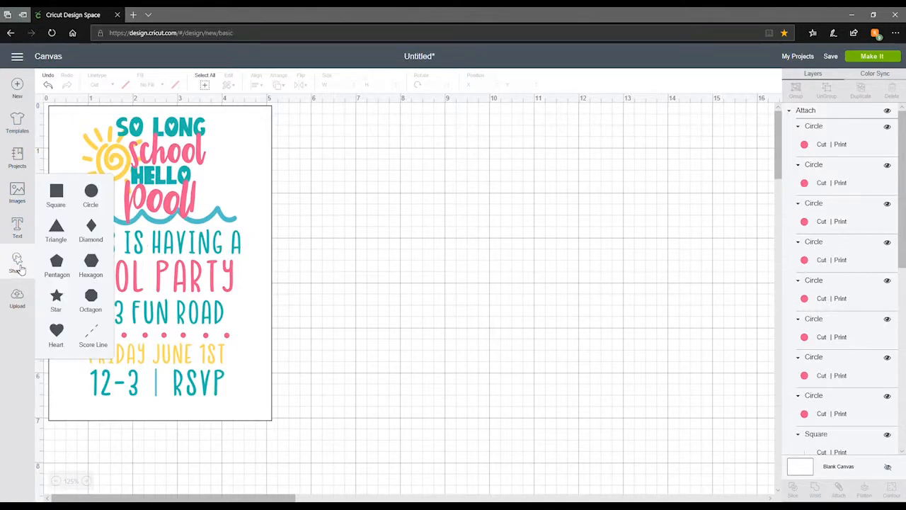
pyautogui.click(57, 198)
pyautogui.moveTo(252, 244); pyautogui.dragTo(374, 221)
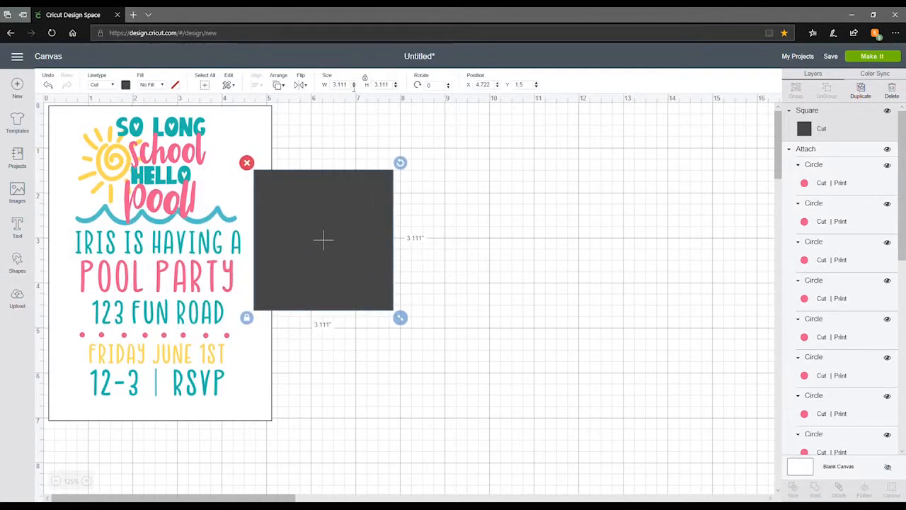
# Unlock the square's proportions, size it 5 inches wide by 7 inches high, and line it up beside the finished invitation.
pyautogui.click(366, 79)
pyautogui.moveTo(354, 84); pyautogui.dragTo(314, 88)
pyautogui.write('5')
pyautogui.press('Tab')
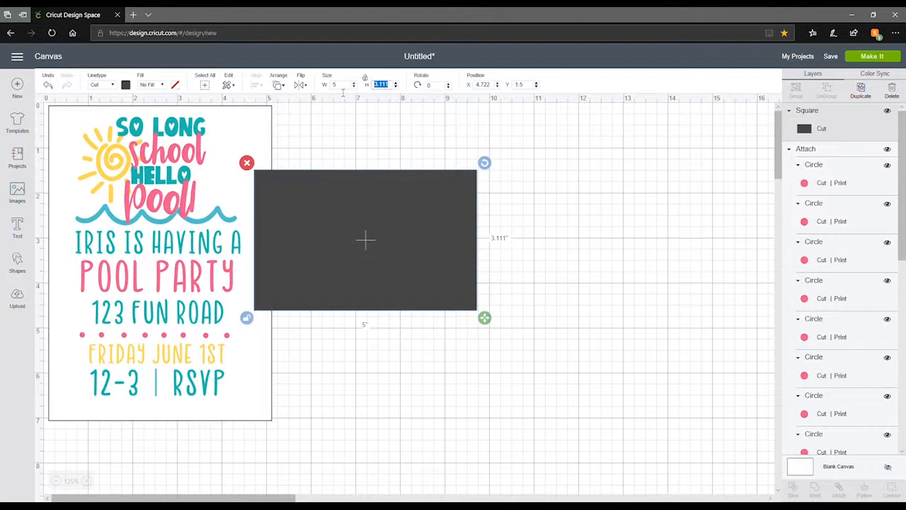
pyautogui.write('7')
pyautogui.press('Return')
pyautogui.moveTo(306, 263); pyautogui.dragTo(335, 201)
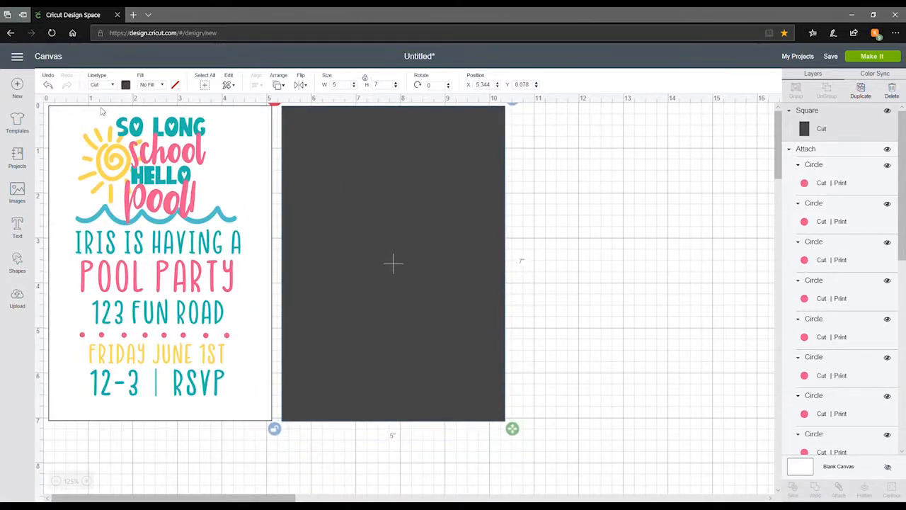
# Change the 5 by 7 inch rectangle's material color to white.
pyautogui.click(126, 86)
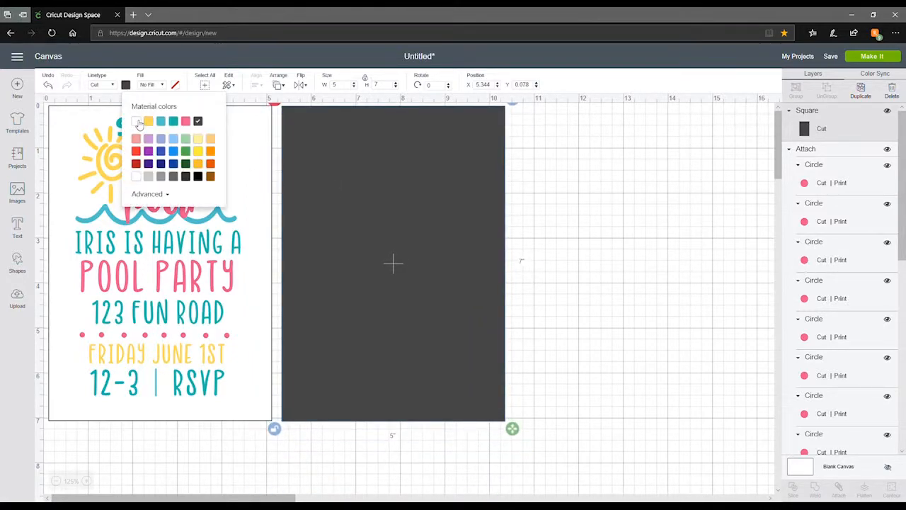
pyautogui.click(137, 121)
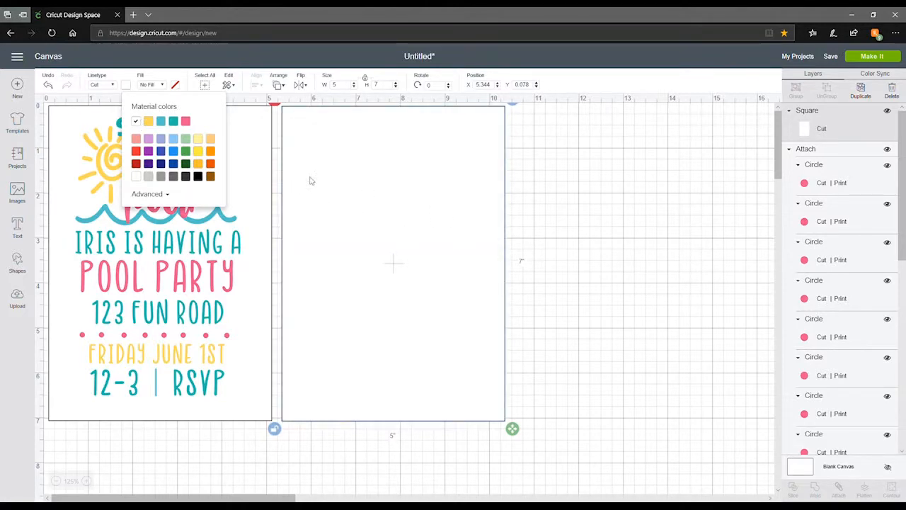
pyautogui.click(573, 247)
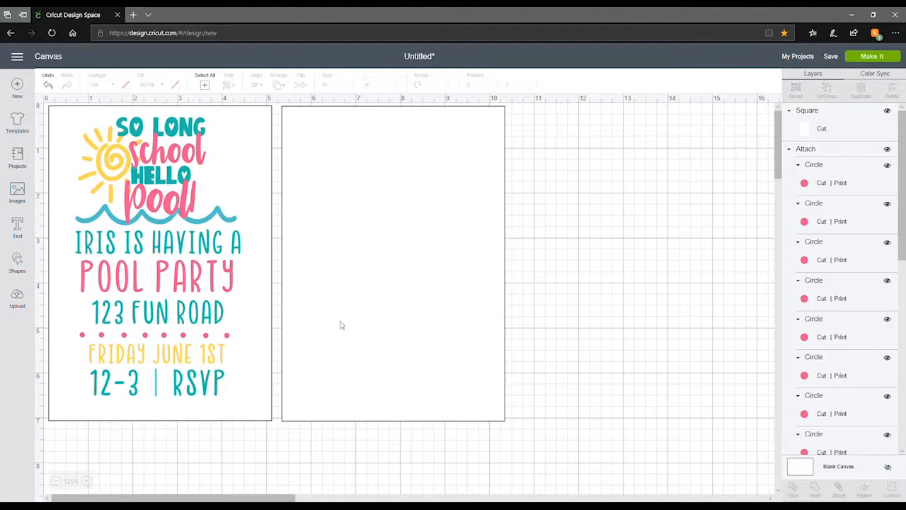
pyautogui.click(19, 263)
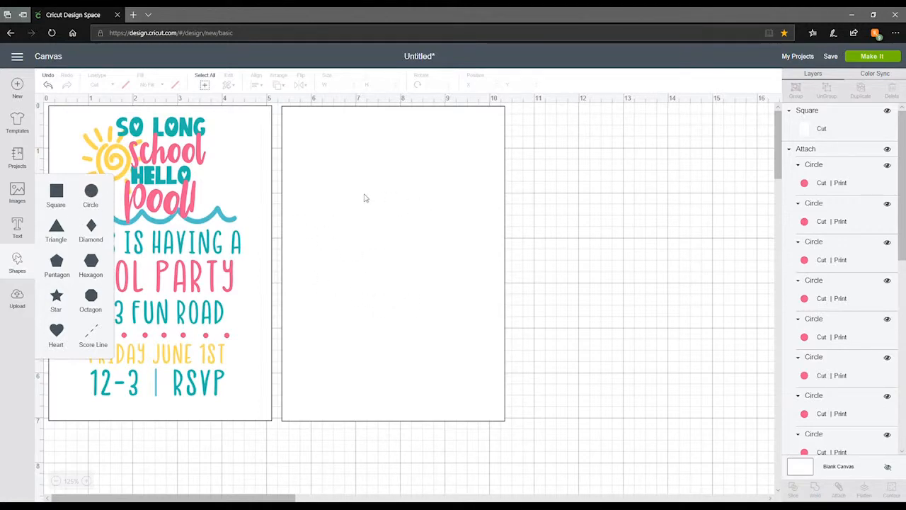
pyautogui.click(619, 289)
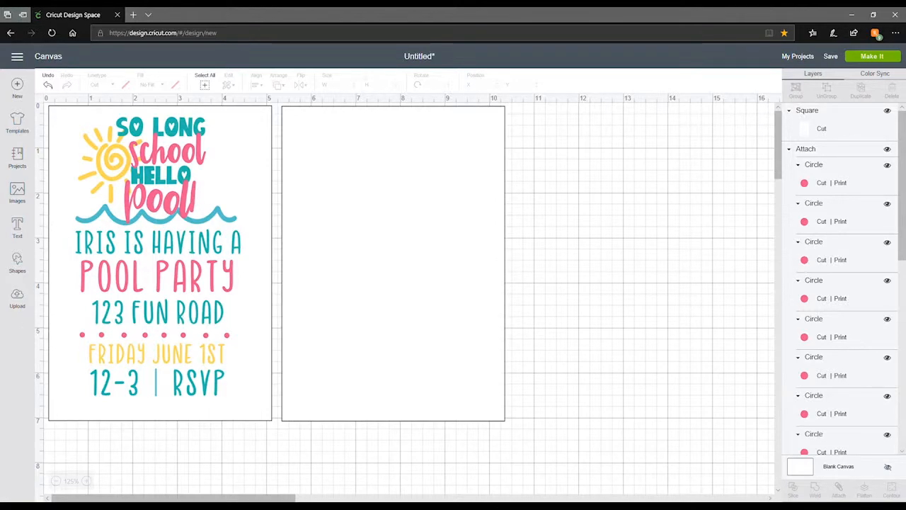
# Filter the image library to Uploaded only and insert the "So long school hello pool" image.
pyautogui.click(18, 193)
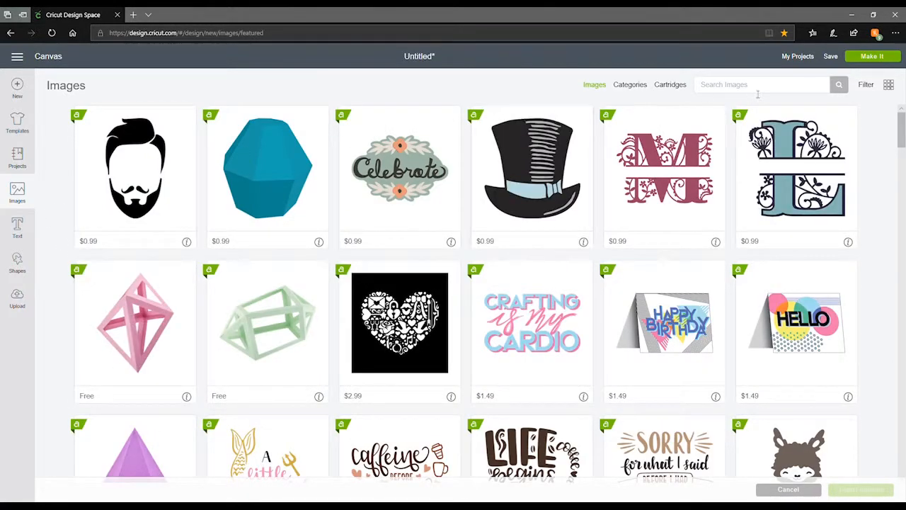
pyautogui.click(866, 86)
pyautogui.click(779, 127)
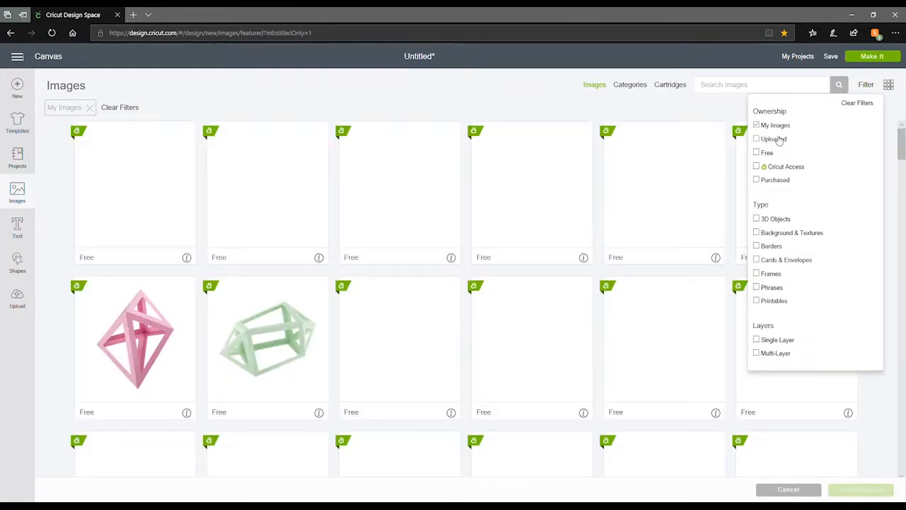
pyautogui.click(758, 139)
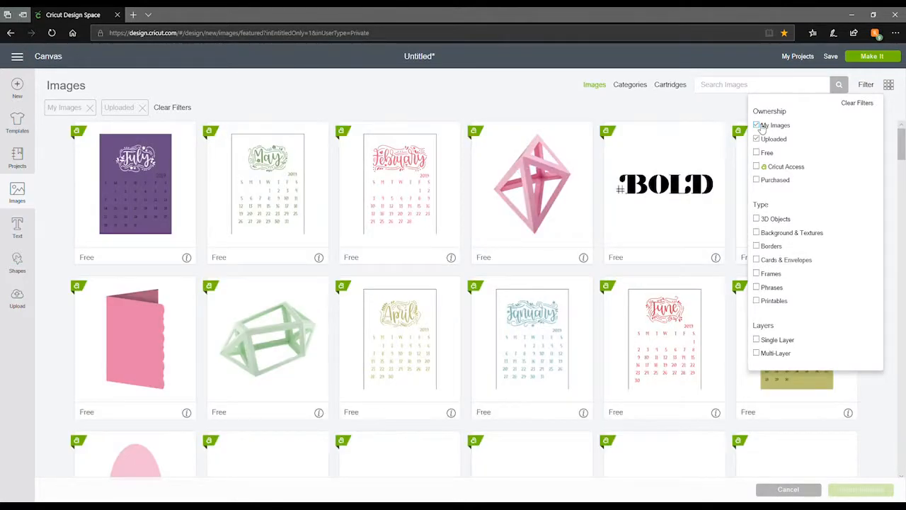
pyautogui.click(760, 125)
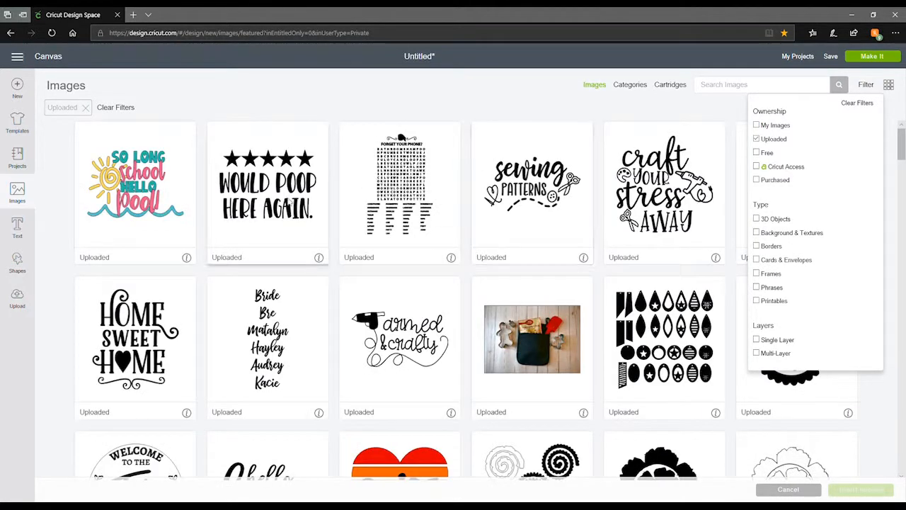
pyautogui.click(131, 212)
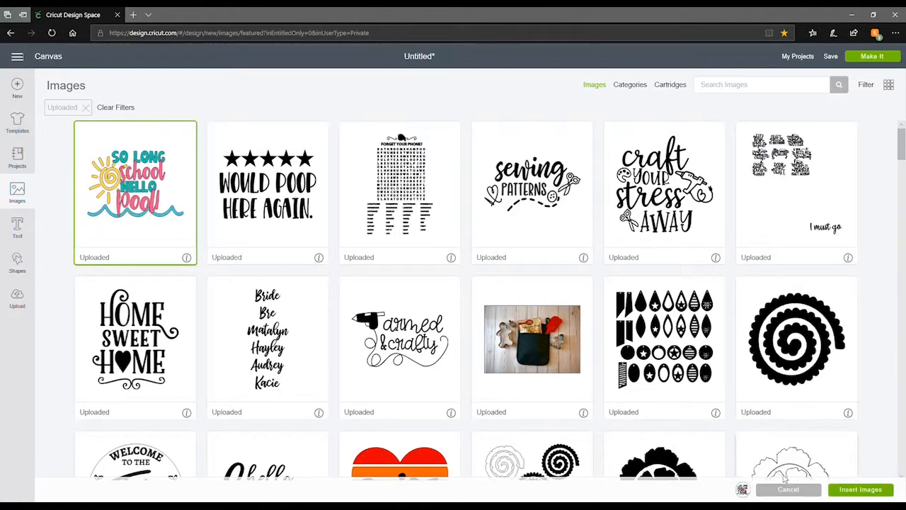
pyautogui.click(862, 492)
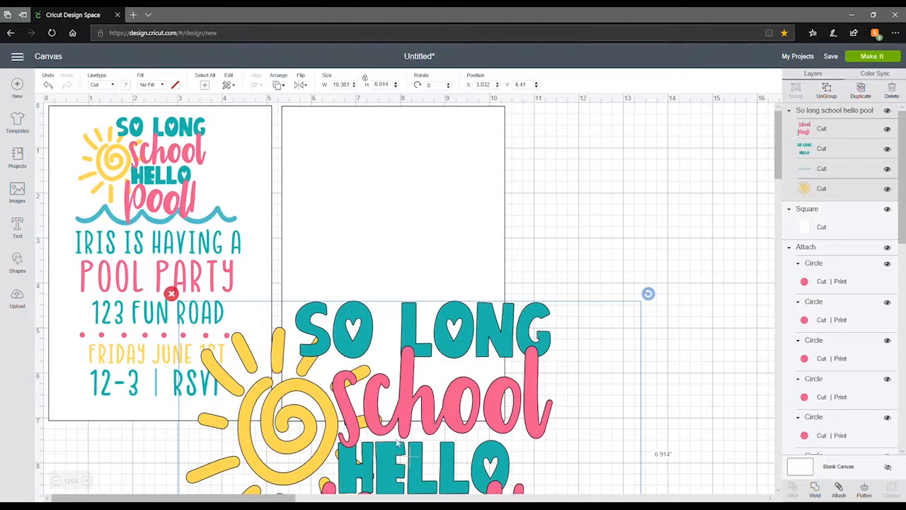
# Shrink the "So long school hello pool" image to about 3.8 inches wide and place it in the upper part of the blank card.
pyautogui.moveTo(402, 450); pyautogui.dragTo(408, 277)
pyautogui.moveTo(655, 450); pyautogui.dragTo(383, 264)
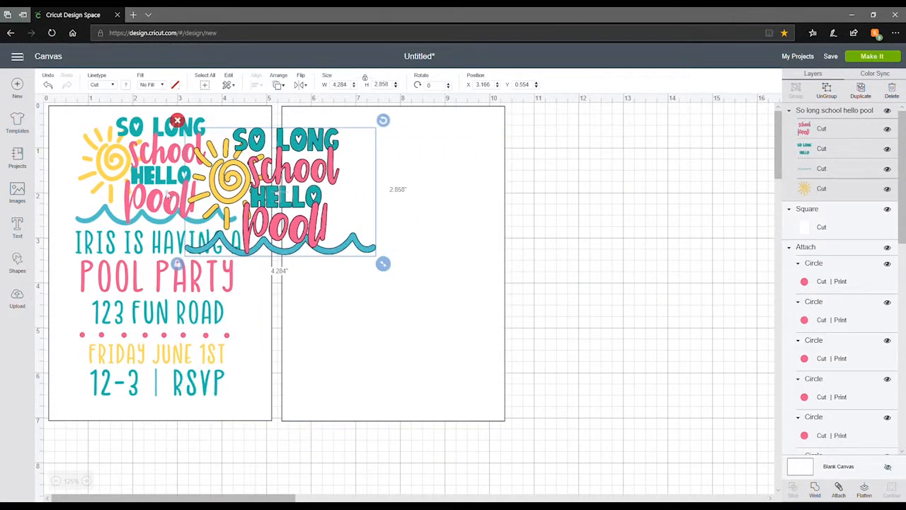
pyautogui.moveTo(282, 198); pyautogui.dragTo(396, 183)
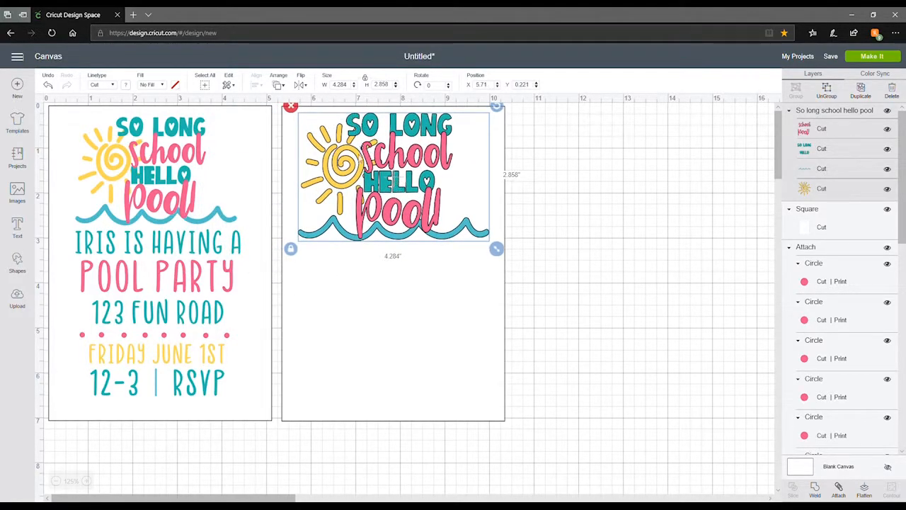
pyautogui.moveTo(496, 248); pyautogui.dragTo(472, 236)
pyautogui.moveTo(429, 209); pyautogui.dragTo(444, 207)
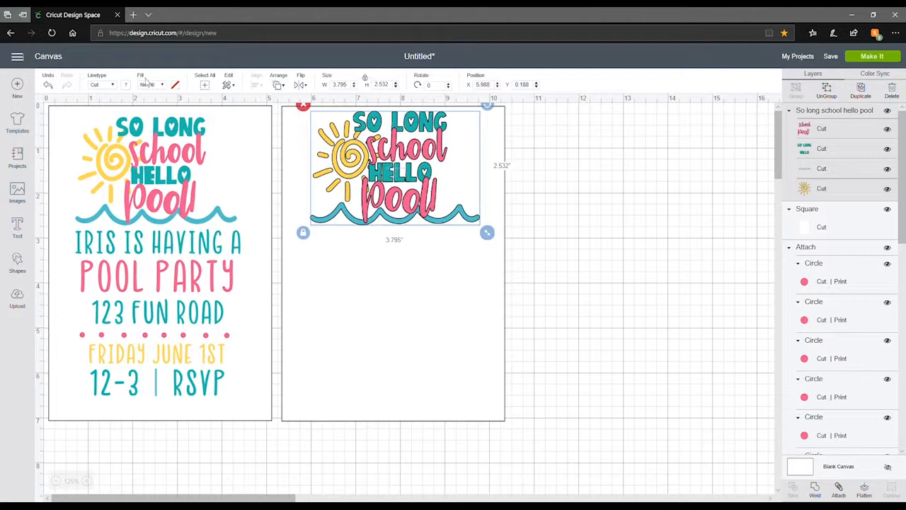
# Set the pool image's fill to Print and fine-tune its centering near the blank card's upper edge.
pyautogui.click(152, 84)
pyautogui.click(161, 111)
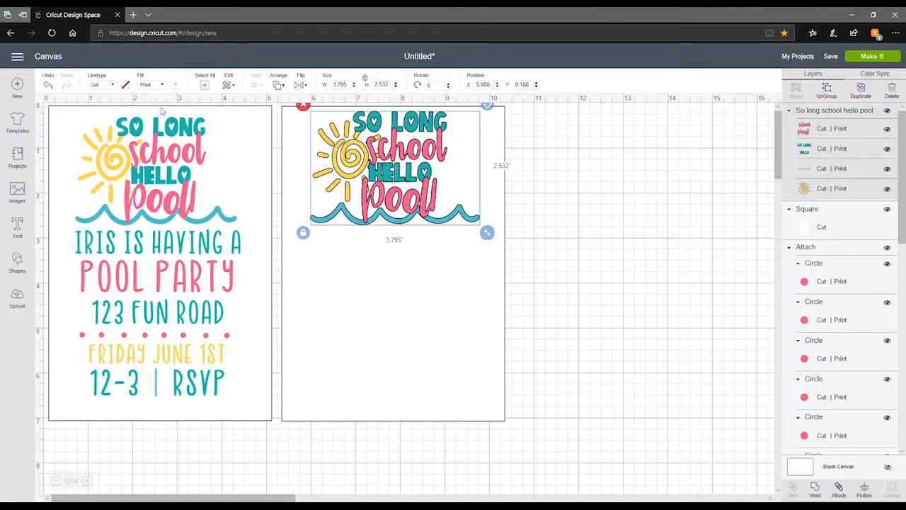
pyautogui.moveTo(395, 153); pyautogui.dragTo(397, 153)
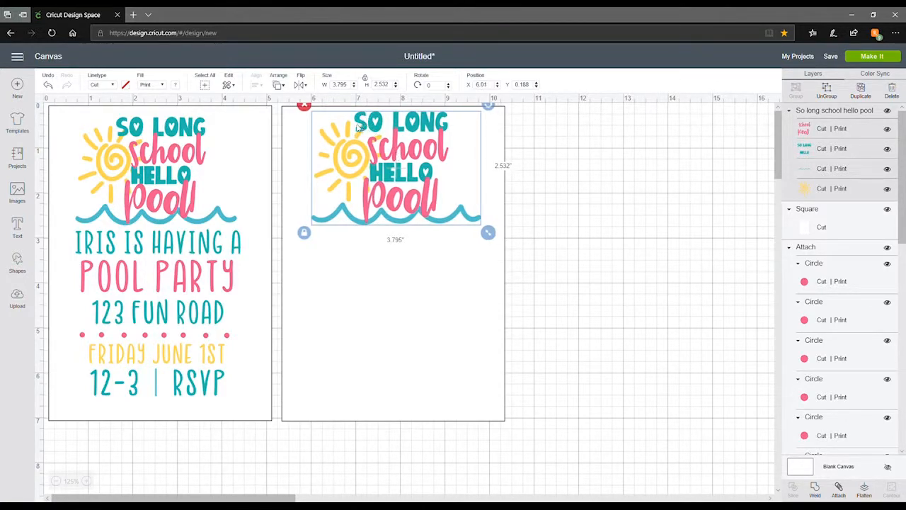
pyautogui.click(113, 85)
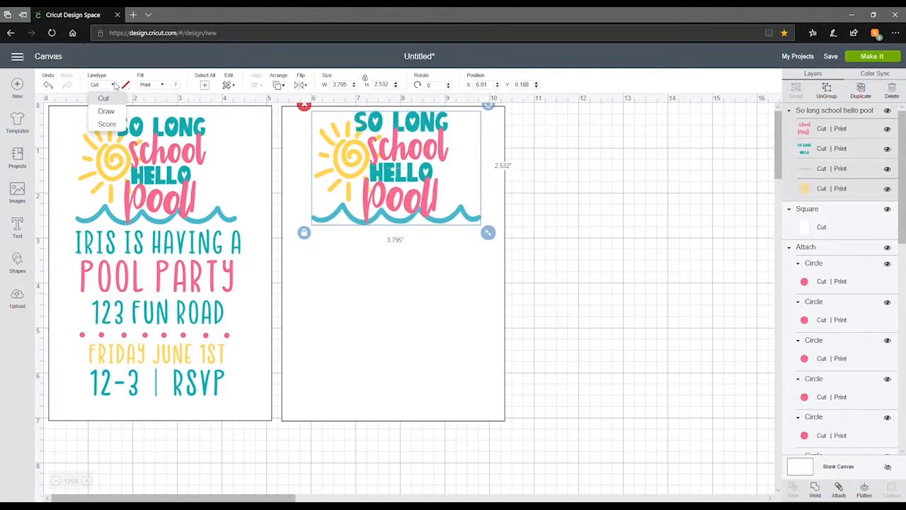
pyautogui.moveTo(373, 151); pyautogui.dragTo(377, 152)
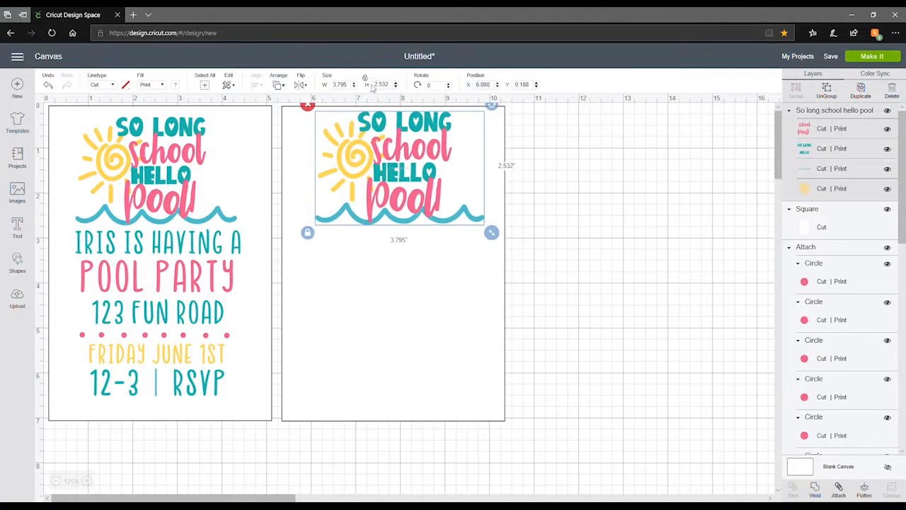
pyautogui.moveTo(381, 131); pyautogui.dragTo(381, 133)
pyautogui.click(620, 337)
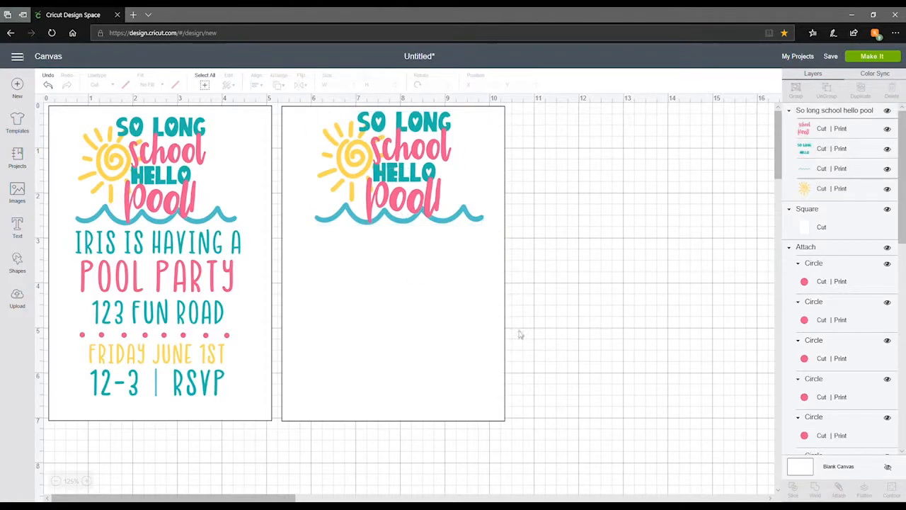
pyautogui.moveTo(370, 206); pyautogui.dragTo(365, 207)
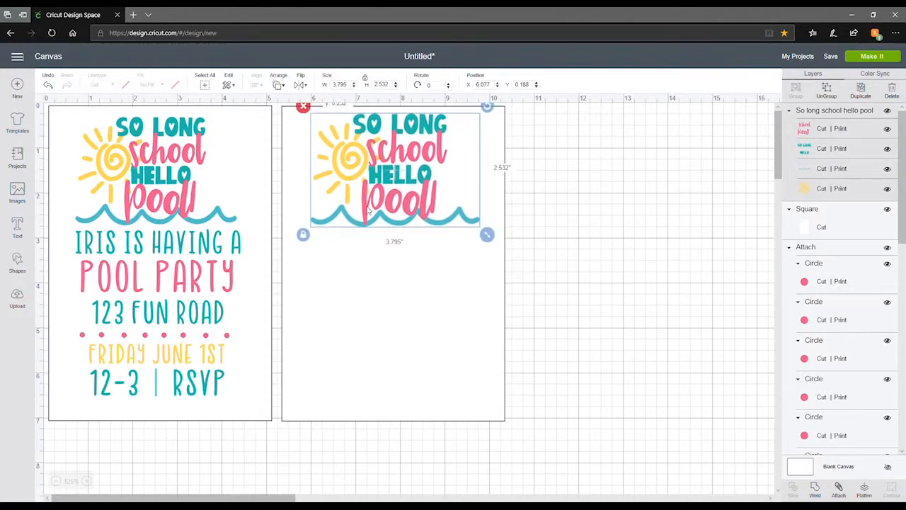
# Add a text line in Marimba Sans with the host's first name followed by "IS HAVING A".
pyautogui.click(19, 228)
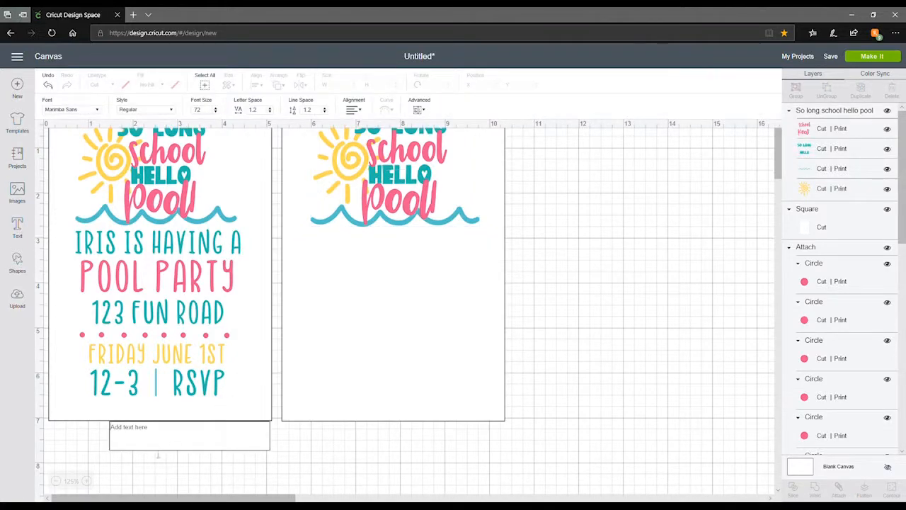
pyautogui.write('J')
pyautogui.hotkey('ctrl', 'a')
pyautogui.click(352, 130)
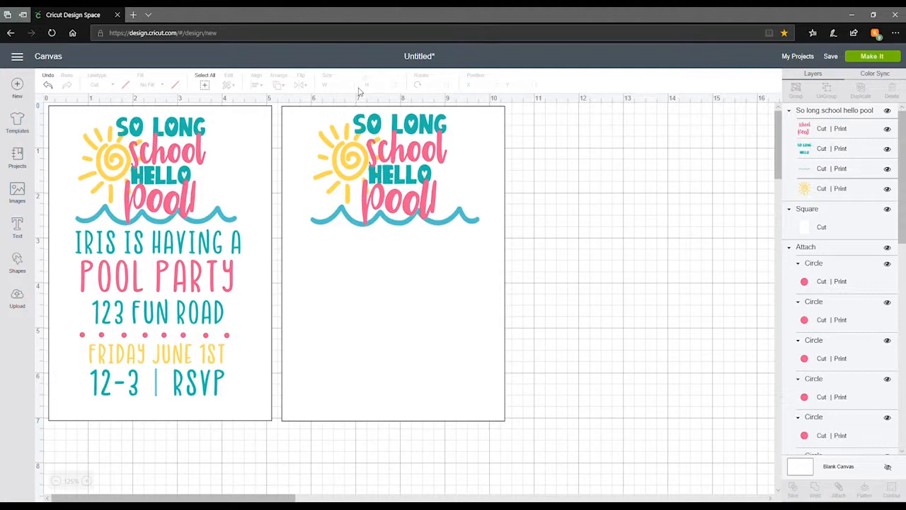
pyautogui.scroll(-5, 865, 216)
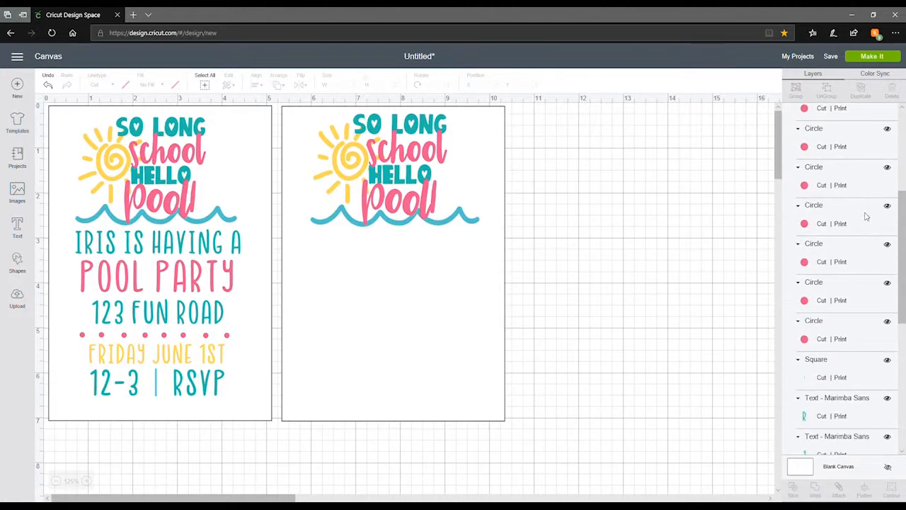
pyautogui.scroll(-4, 865, 216)
pyautogui.scroll(2, 866, 215)
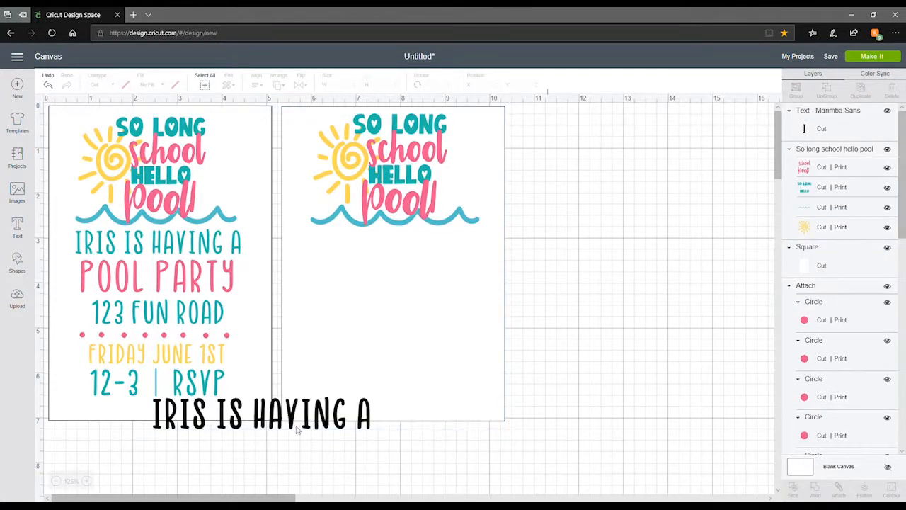
# Place the new text line beneath the wave on the blank card and scale it to about 4.27 inches wide.
pyautogui.click(291, 426)
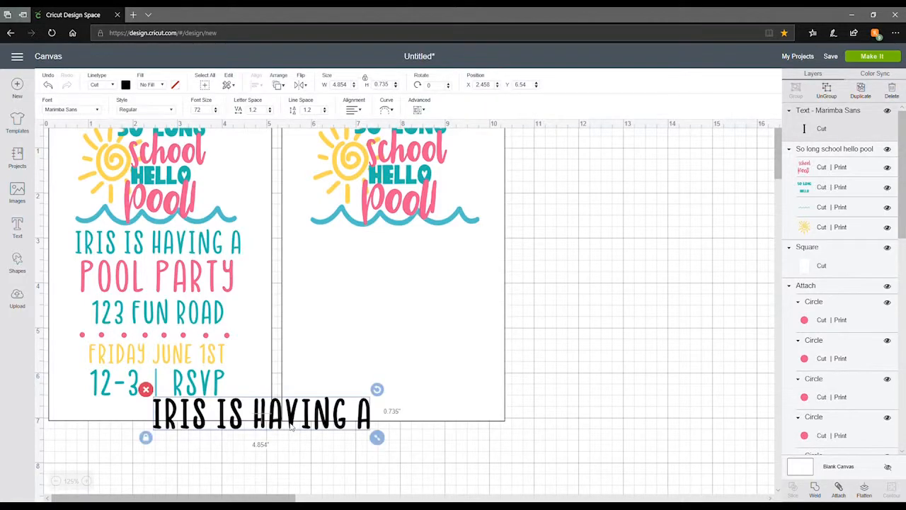
pyautogui.moveTo(290, 426); pyautogui.dragTo(429, 263)
pyautogui.moveTo(521, 276); pyautogui.dragTo(488, 270)
pyautogui.moveTo(406, 256); pyautogui.dragTo(409, 259)
pyautogui.hotkey('ctrl', 'z')
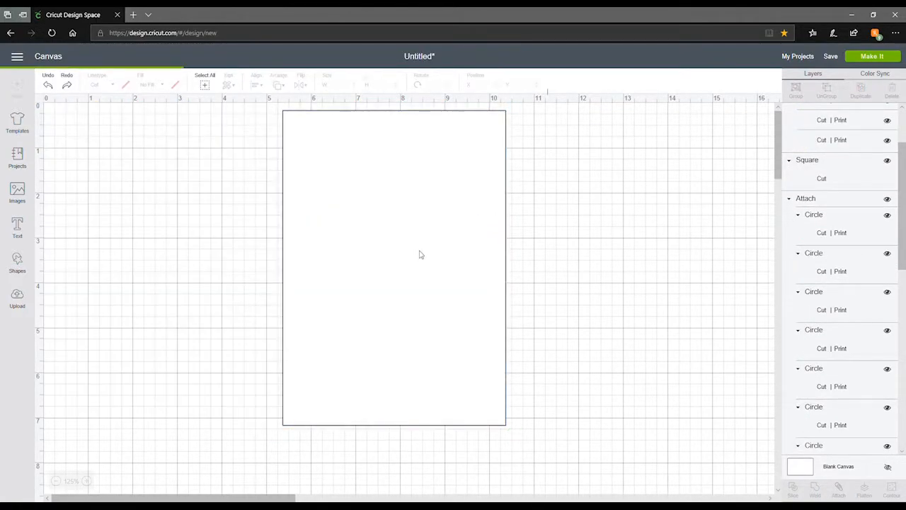
pyautogui.moveTo(418, 252); pyautogui.dragTo(419, 255)
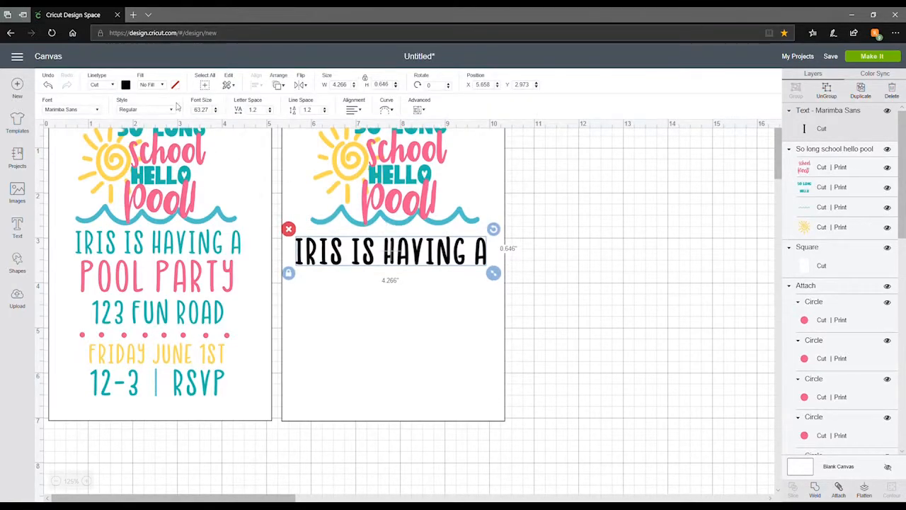
# Color the new text line the teal used in the pool image and set its fill to Print.
pyautogui.click(126, 85)
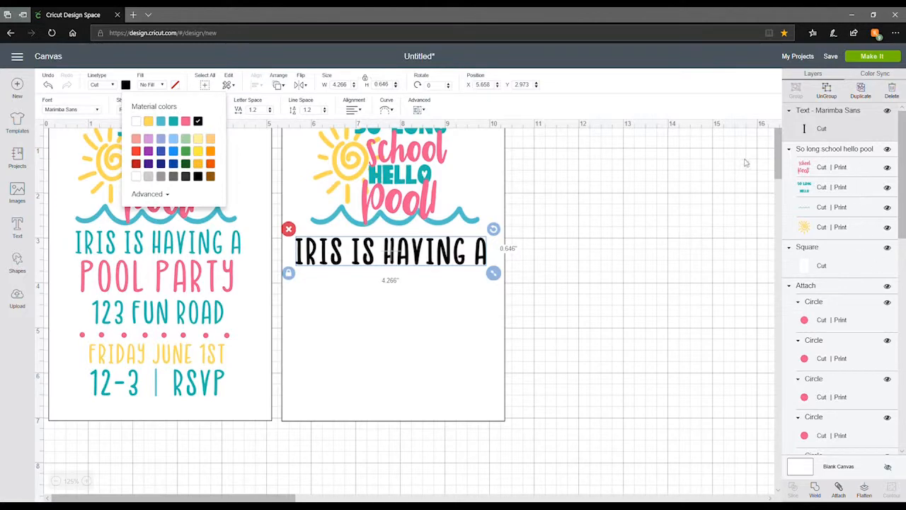
pyautogui.click(174, 121)
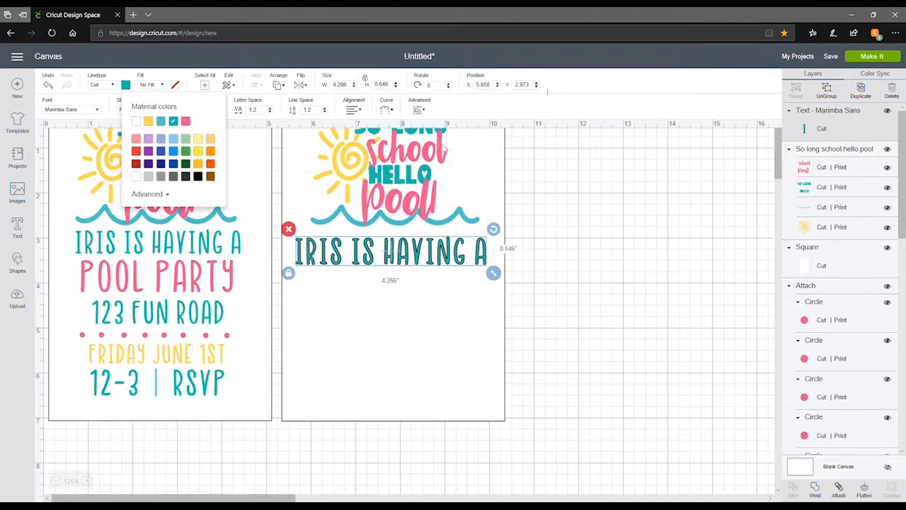
pyautogui.click(163, 85)
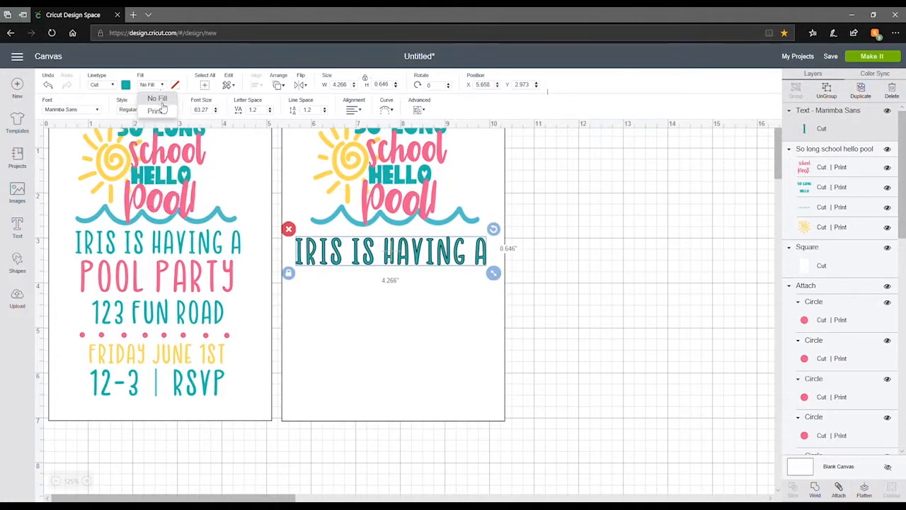
pyautogui.click(164, 114)
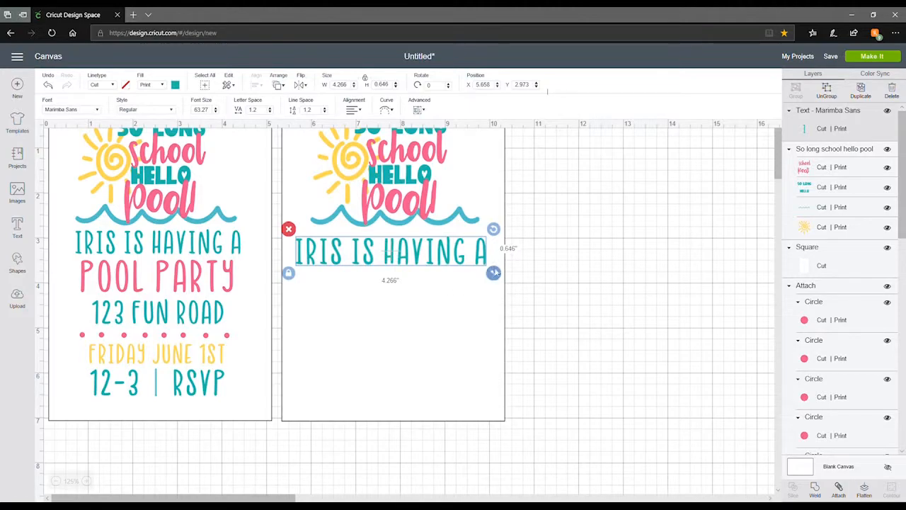
# Scale the teal text line to about 4.15 inches wide, then duplicate it and place the copy directly beneath it.
pyautogui.moveTo(493, 276); pyautogui.dragTo(489, 276)
pyautogui.moveTo(414, 261); pyautogui.dragTo(420, 259)
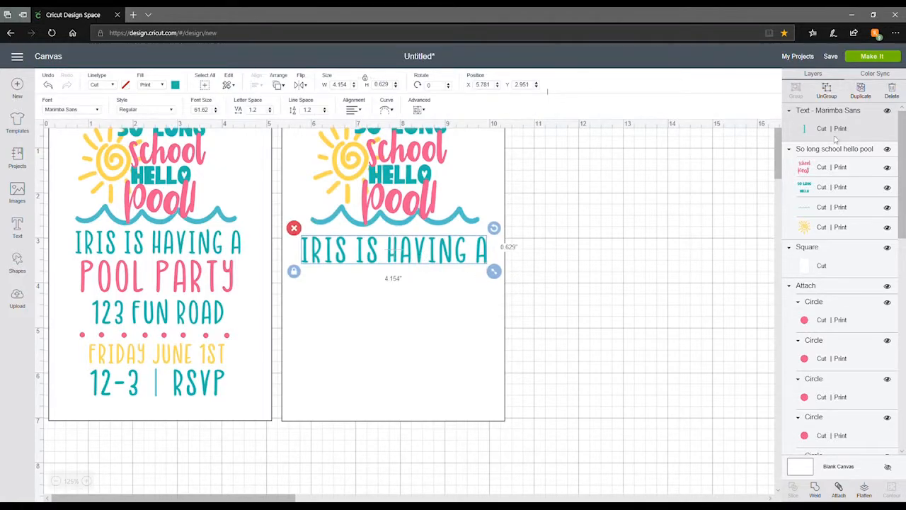
pyautogui.click(861, 89)
pyautogui.moveTo(415, 280); pyautogui.dragTo(389, 292)
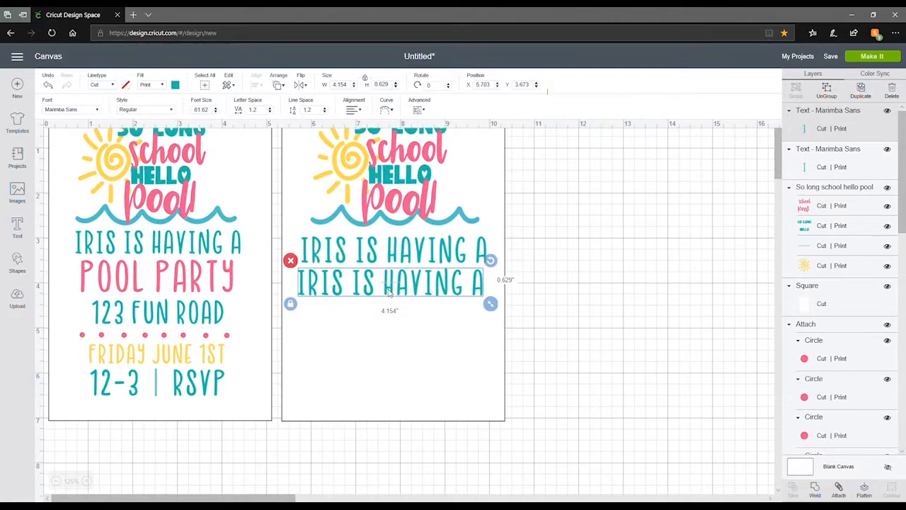
# Replace the lower copy's text with "Pool Party!".
pyautogui.click(388, 292)
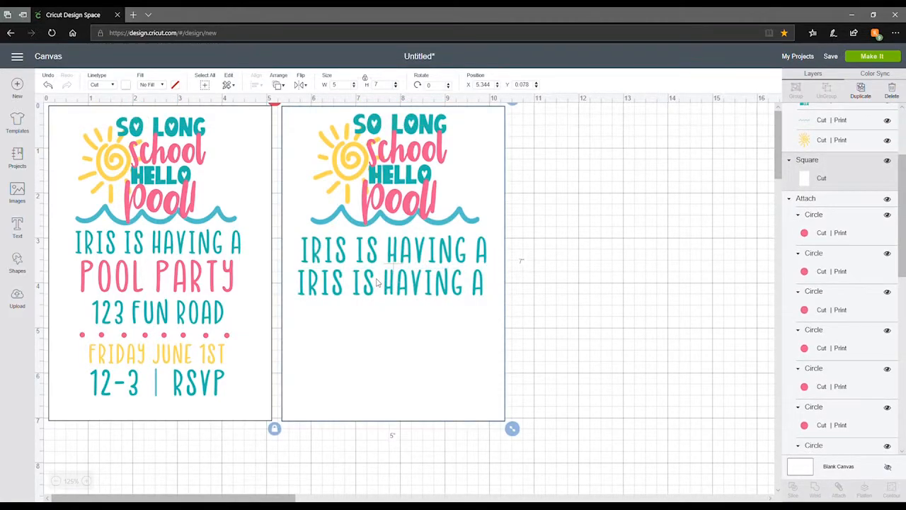
pyautogui.click(566, 304)
pyautogui.click(464, 293)
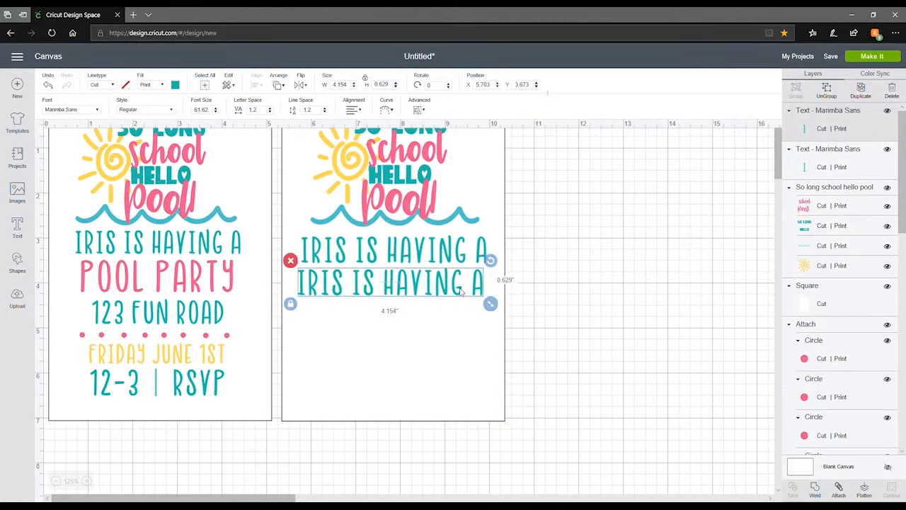
pyautogui.doubleClick(460, 293)
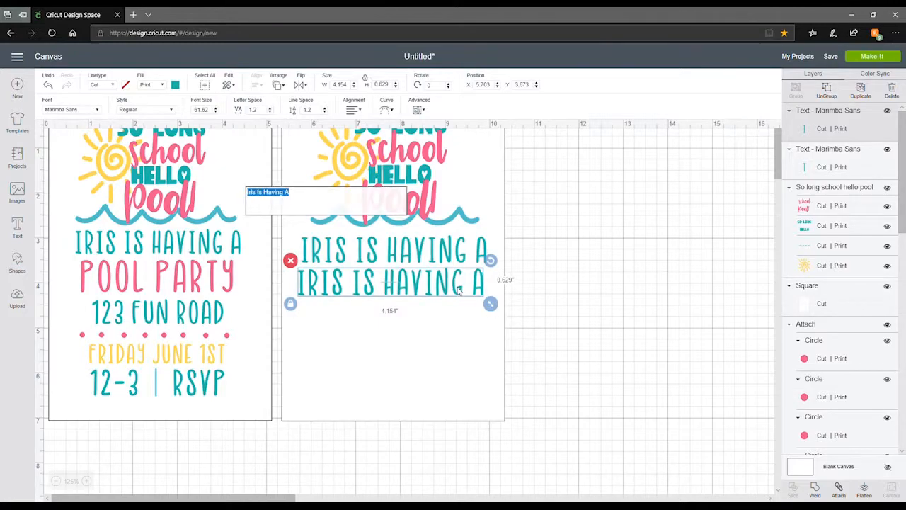
pyautogui.write('Pool Party')
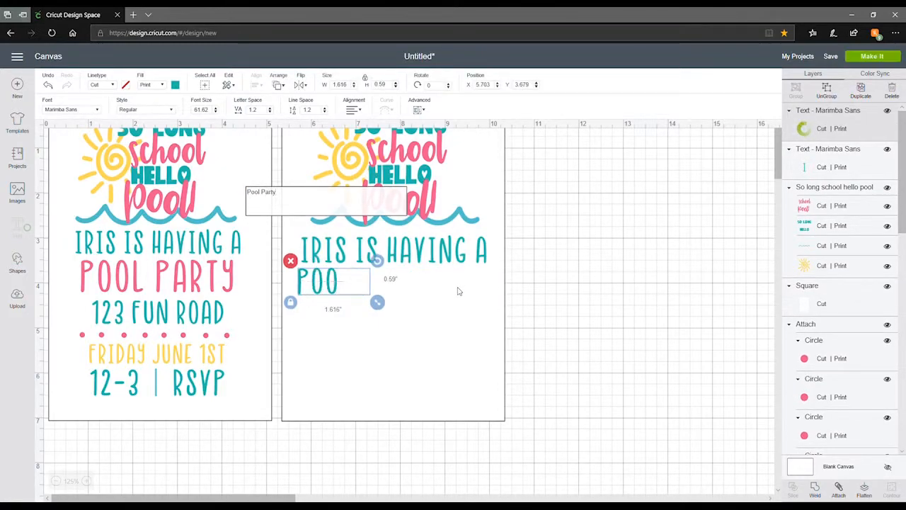
pyautogui.write('!')
pyautogui.hotkey('ctrl', 'a')
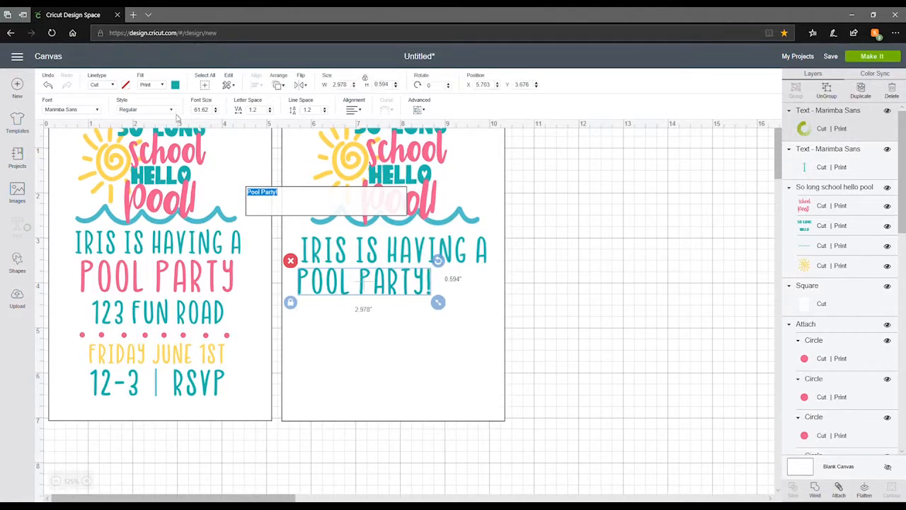
# Color the "Pool Party!" line the pink used in the pool image and enlarge it to roughly match the line above.
pyautogui.click(175, 84)
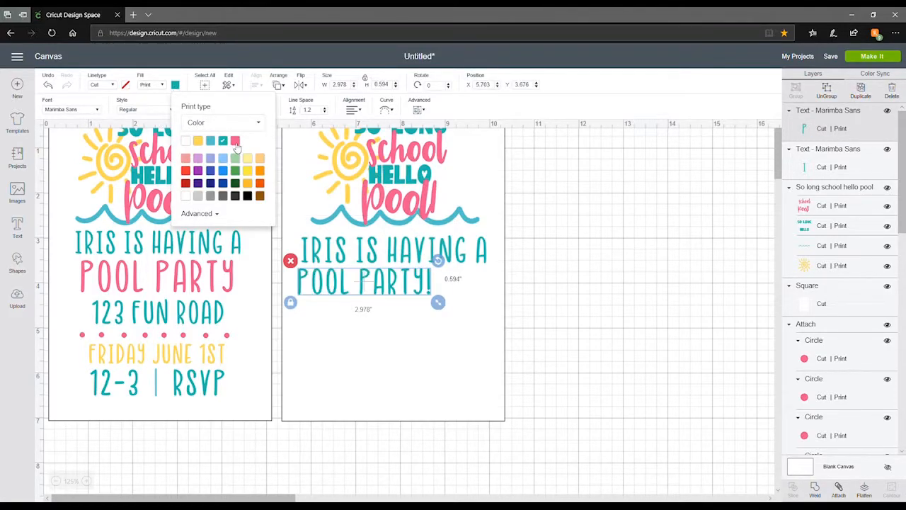
pyautogui.moveTo(438, 302); pyautogui.dragTo(493, 313)
pyautogui.click(558, 315)
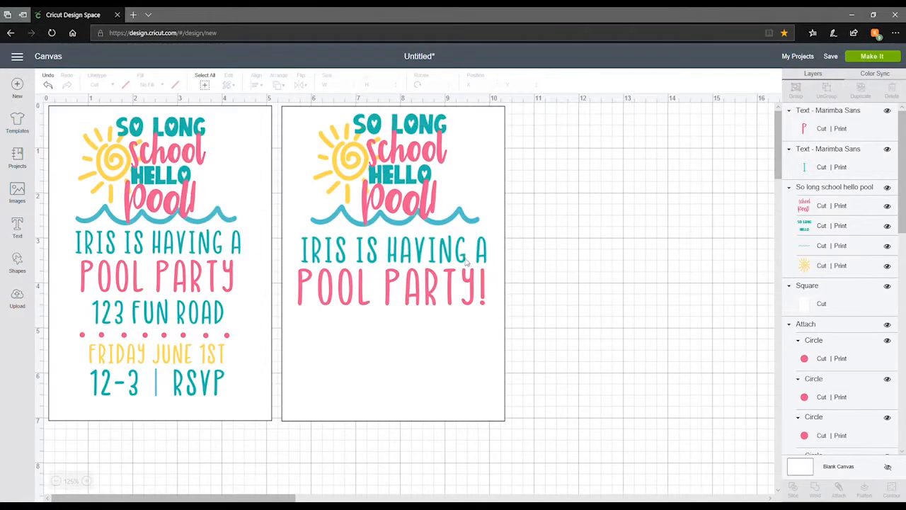
# Duplicate the first teal text line and place the copy beneath the "Pool Party!" line.
pyautogui.click(461, 257)
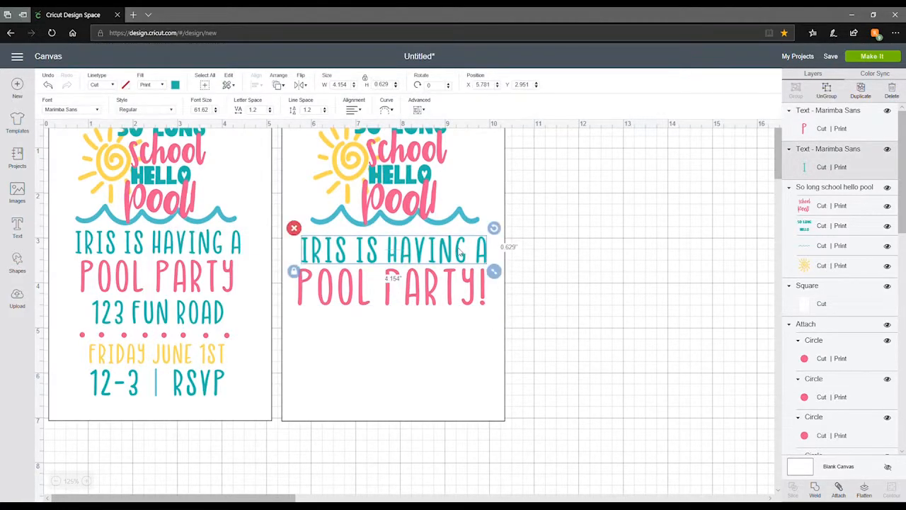
pyautogui.click(873, 94)
pyautogui.moveTo(445, 278); pyautogui.dragTo(419, 331)
pyautogui.hotkey('ctrl', 'a')
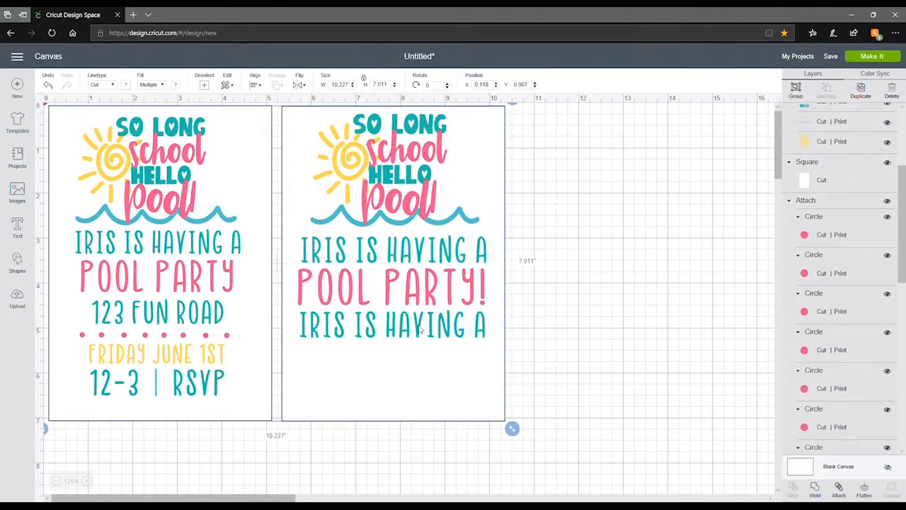
pyautogui.press('Escape')
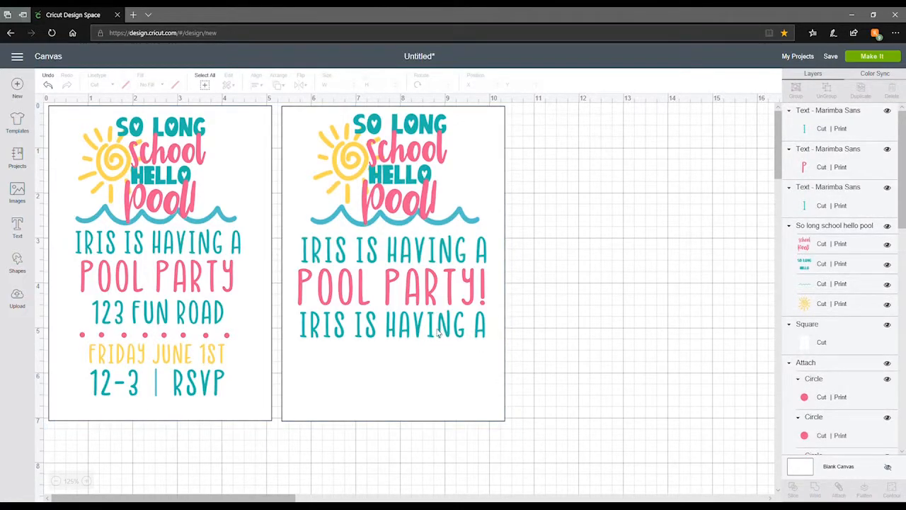
# Replace the teal copy's text with the party's street address and center it beneath the "Pool Party!" line.
pyautogui.click(438, 333)
pyautogui.click(443, 330)
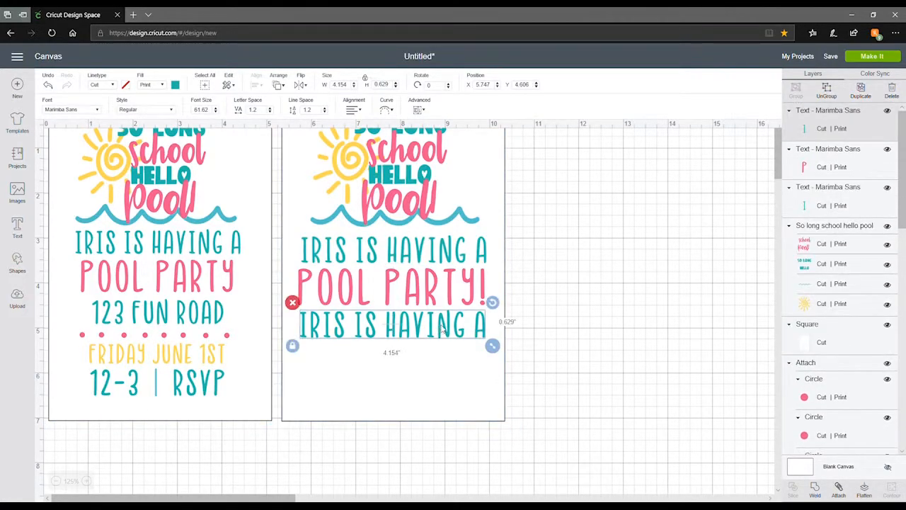
pyautogui.doubleClick(443, 330)
pyautogui.hotkey('ctrl', 'a')
pyautogui.write('12')
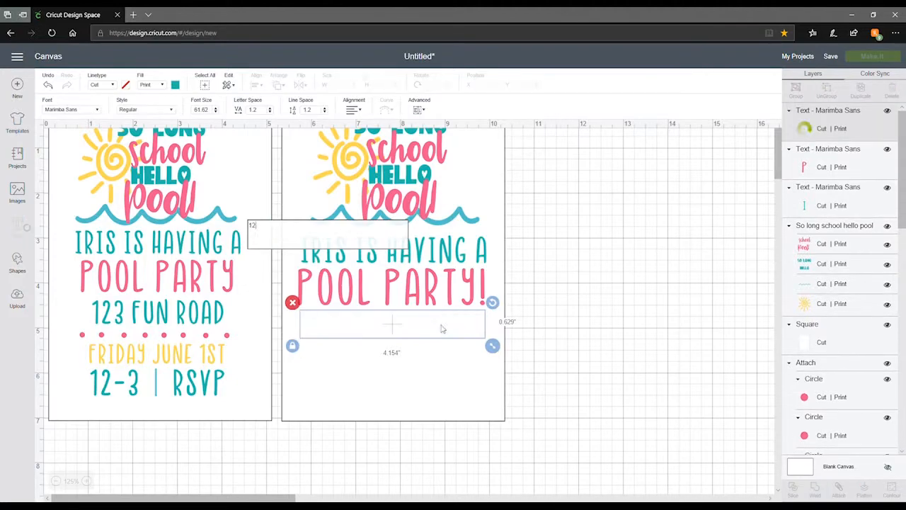
pyautogui.write('3 Fun')
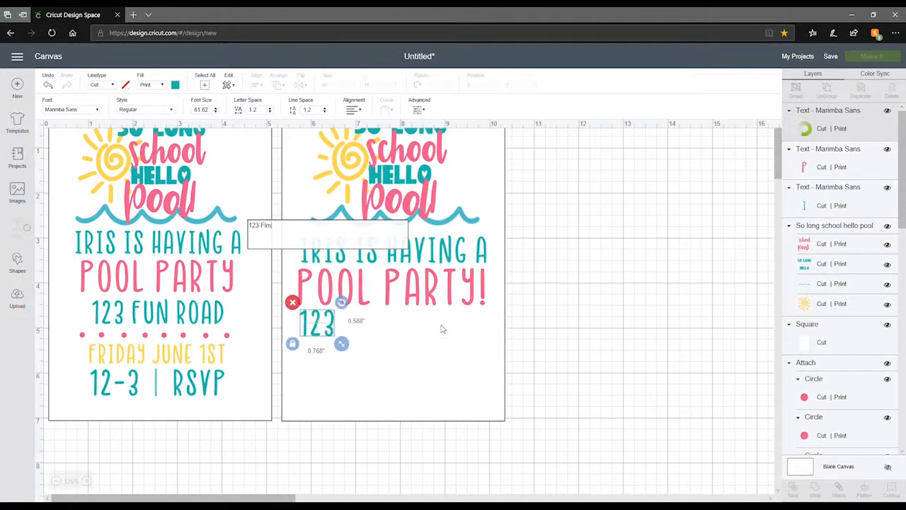
pyautogui.write(' Road')
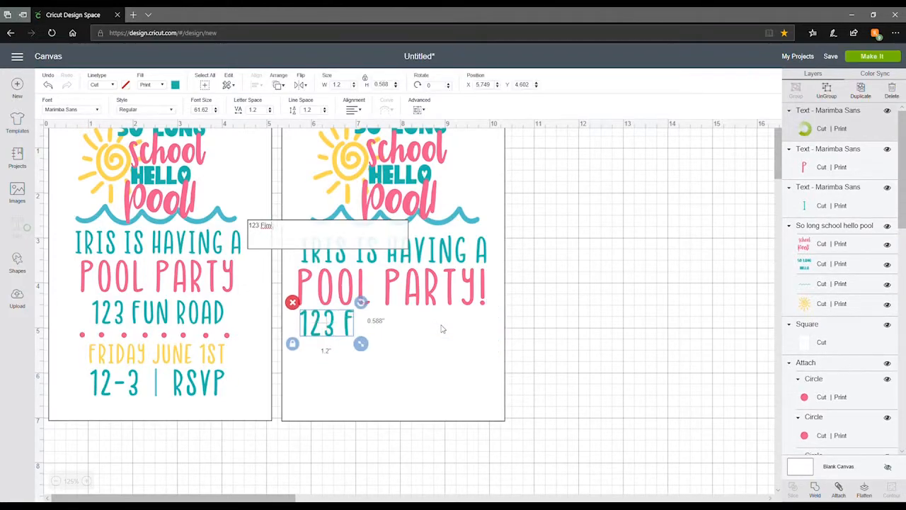
pyautogui.click(442, 329)
pyautogui.moveTo(467, 349)
pyautogui.mouseDown()
pyautogui.moveTo(483, 351)
pyautogui.moveTo(468, 356)
pyautogui.moveTo(471, 347)
pyautogui.mouseUp()
pyautogui.click(276, 351)
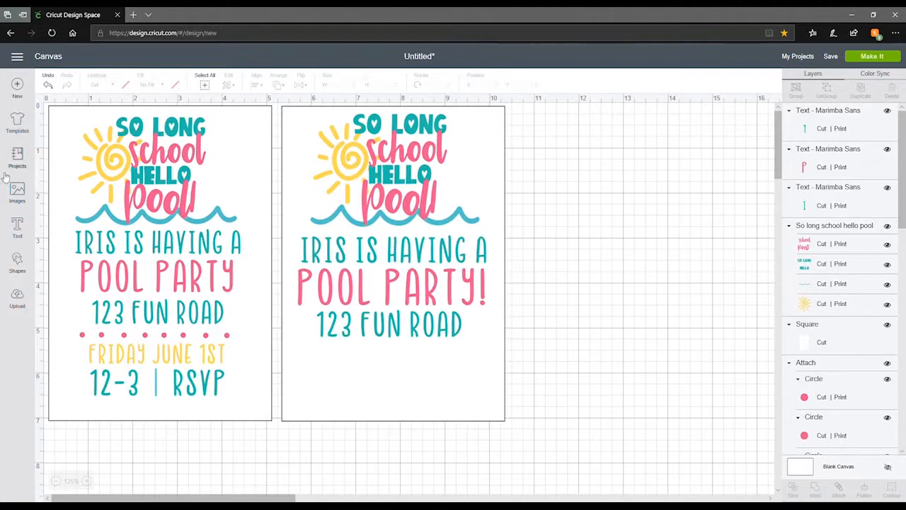
# Add a text line reading "Friday June 1st" and color it the yellow used in the pool image.
pyautogui.click(26, 220)
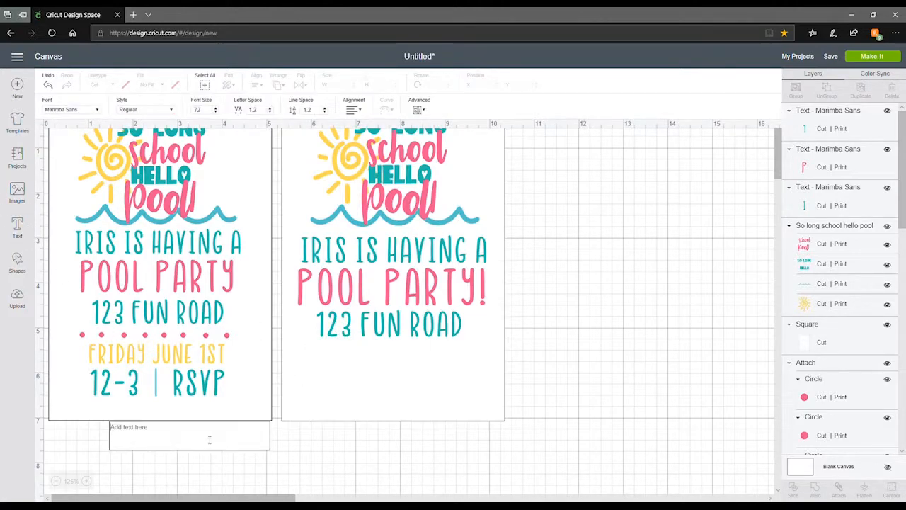
pyautogui.write('Frida')
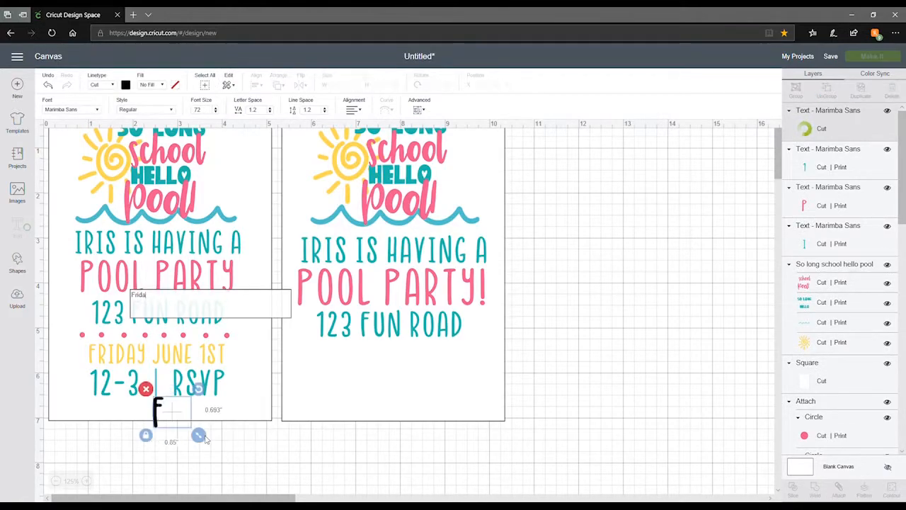
pyautogui.write('y June 1st')
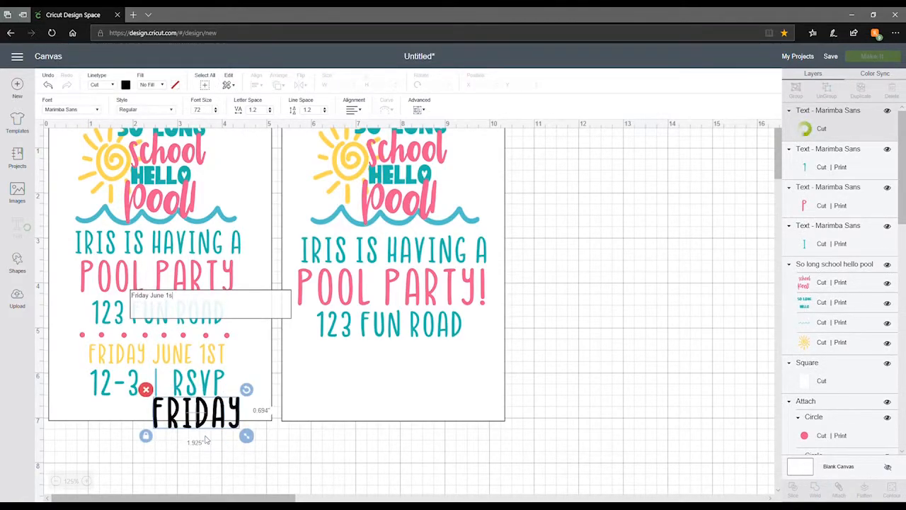
pyautogui.click(125, 86)
pyautogui.click(148, 121)
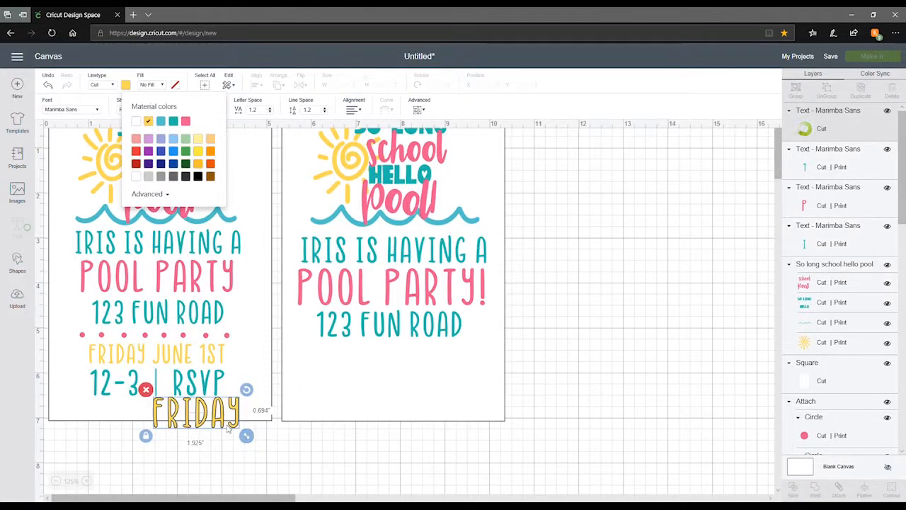
# Move the yellow date line onto the new card beneath the street address.
pyautogui.click(248, 441)
pyautogui.click(225, 425)
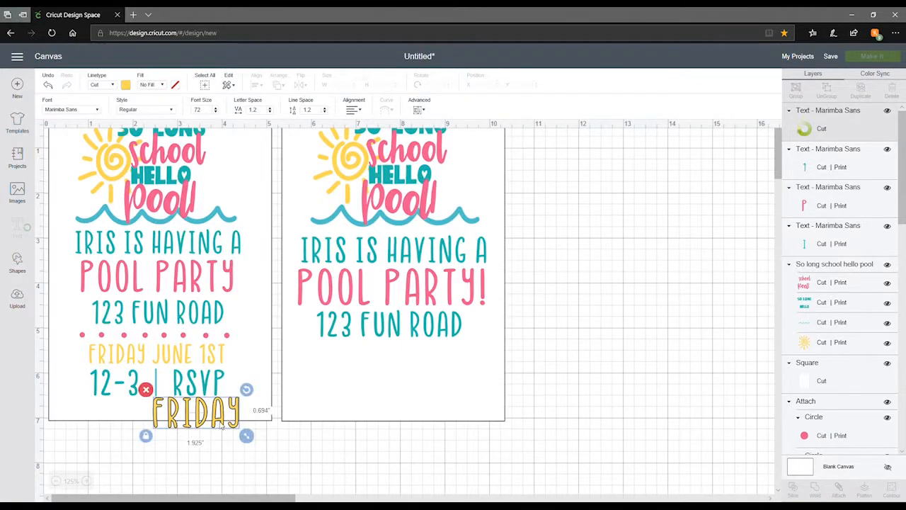
pyautogui.moveTo(221, 425); pyautogui.dragTo(248, 431)
pyautogui.moveTo(306, 426); pyautogui.dragTo(344, 365)
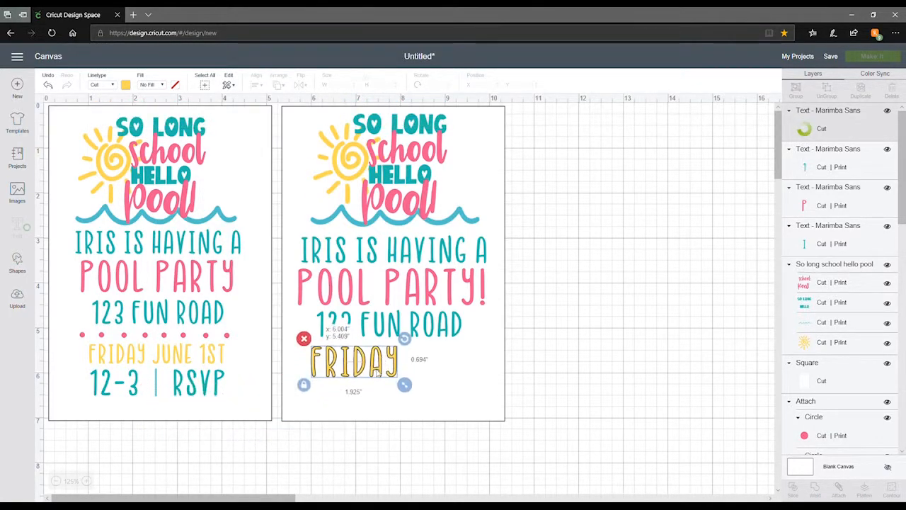
# Set the date line's fill to Print and scale it to about 3.61 inches wide beneath the street address.
pyautogui.click(152, 84)
pyautogui.click(155, 111)
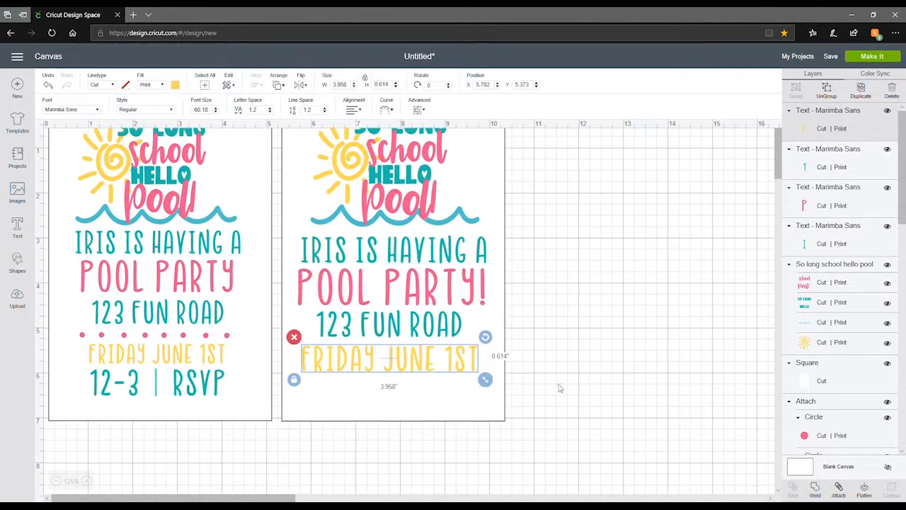
pyautogui.moveTo(485, 380); pyautogui.dragTo(470, 377)
pyautogui.moveTo(410, 367); pyautogui.dragTo(417, 366)
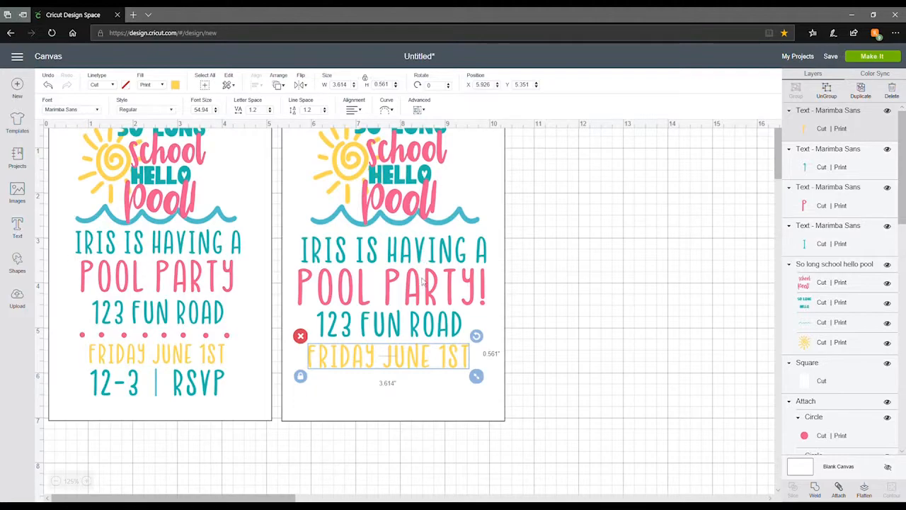
# Duplicate the yellow date line and place the copy directly beneath it.
pyautogui.click(866, 96)
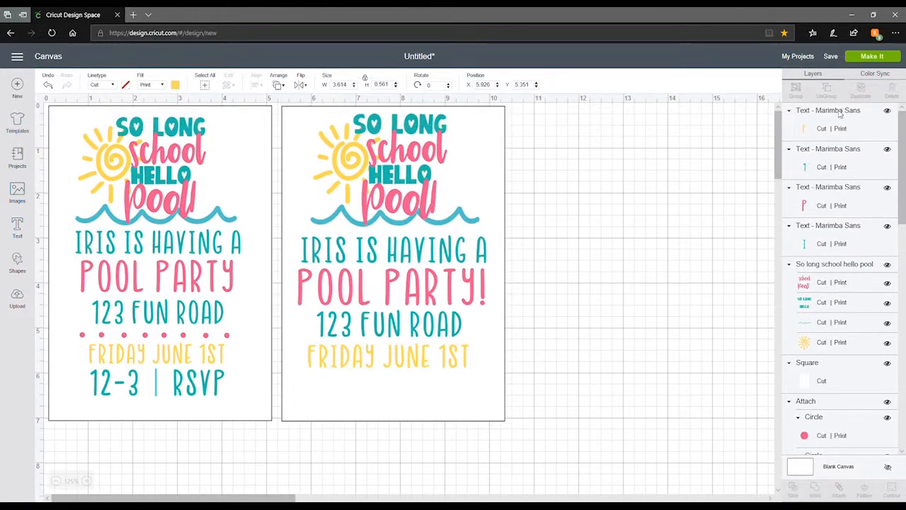
pyautogui.moveTo(446, 384); pyautogui.dragTo(426, 398)
pyautogui.click(480, 396)
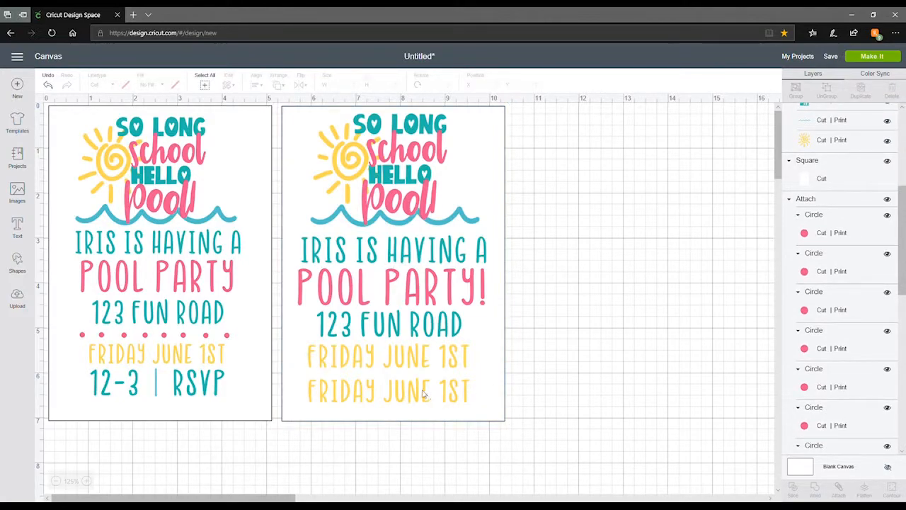
# Replace the lower date copy's text with "12-3".
pyautogui.click(424, 395)
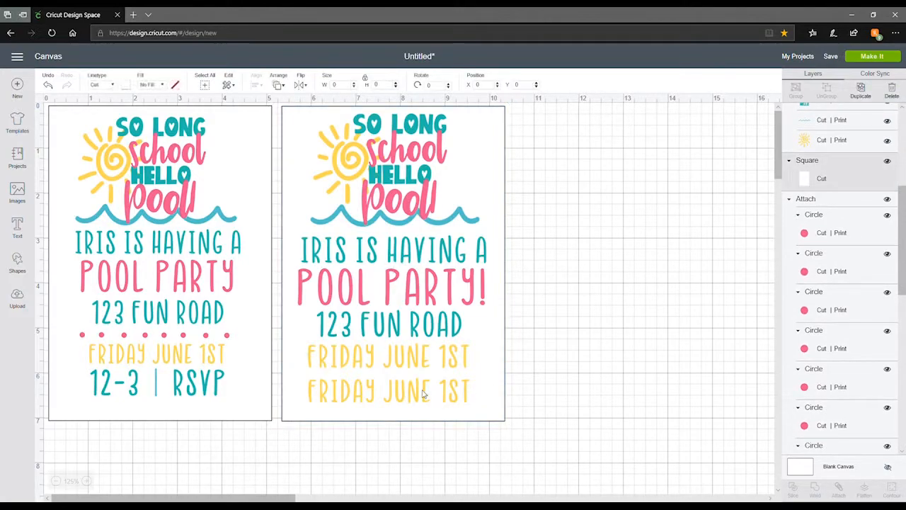
pyautogui.click(519, 395)
pyautogui.click(425, 398)
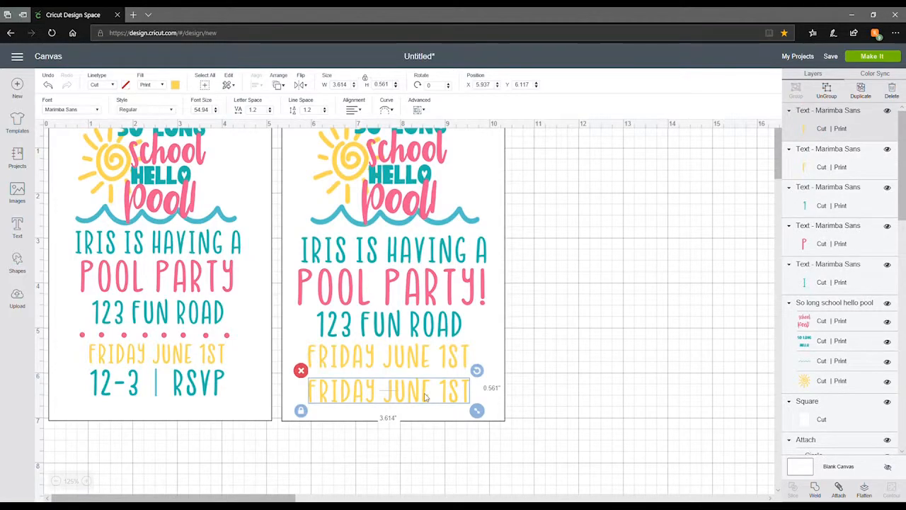
pyautogui.doubleClick(425, 398)
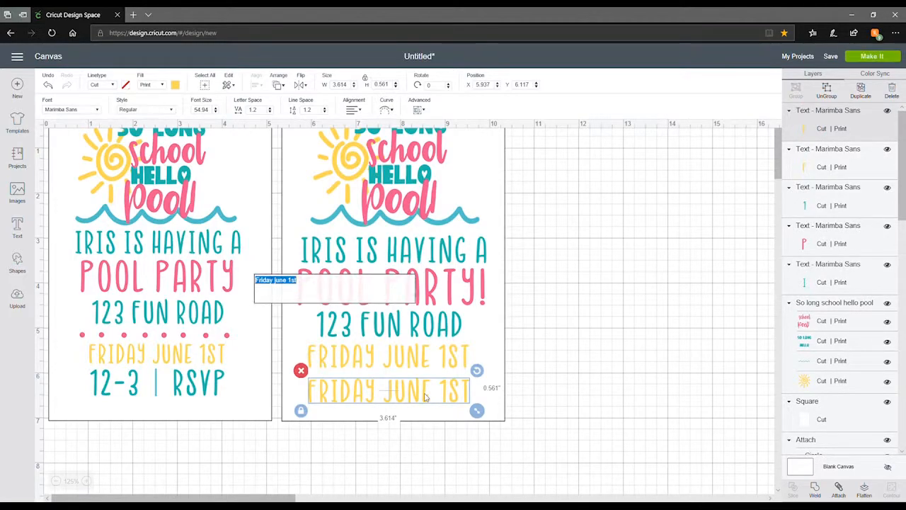
pyautogui.write('12-3')
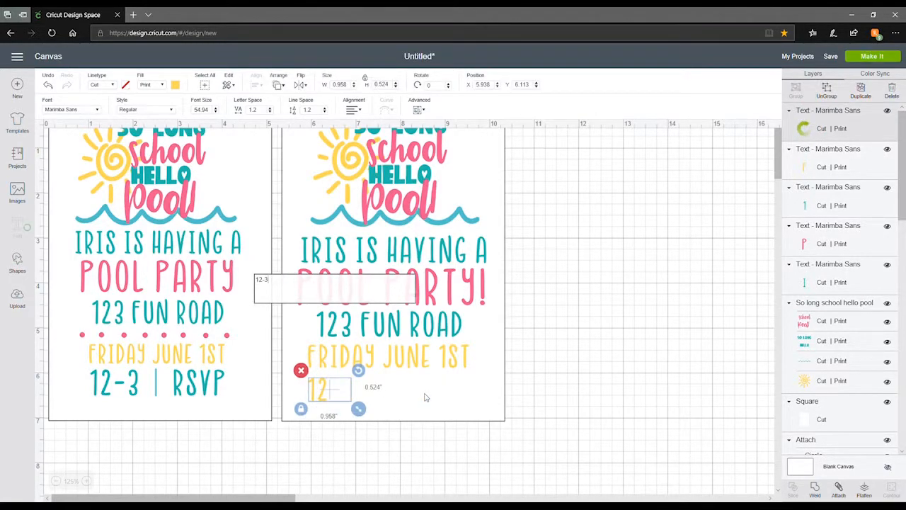
# Color the "12-3" text the same teal as the street address line.
pyautogui.hotkey('ctrl', 'a')
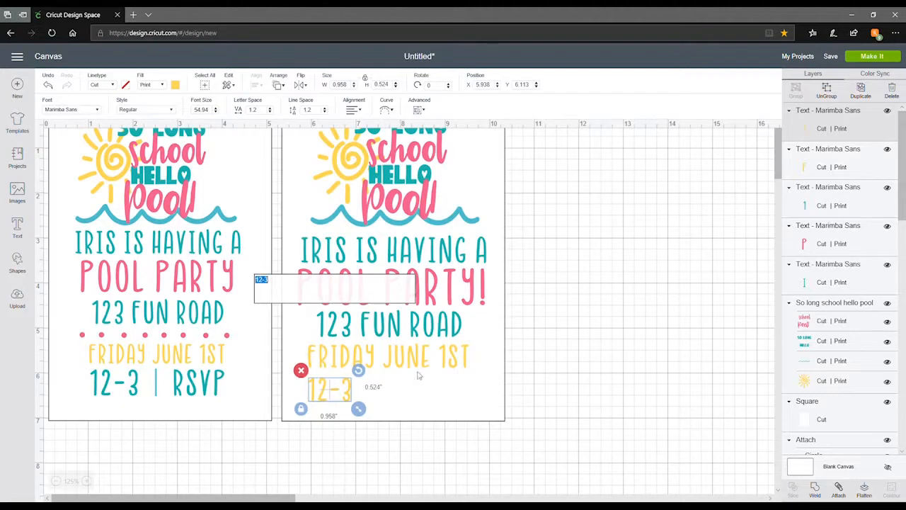
pyautogui.click(175, 86)
pyautogui.click(223, 141)
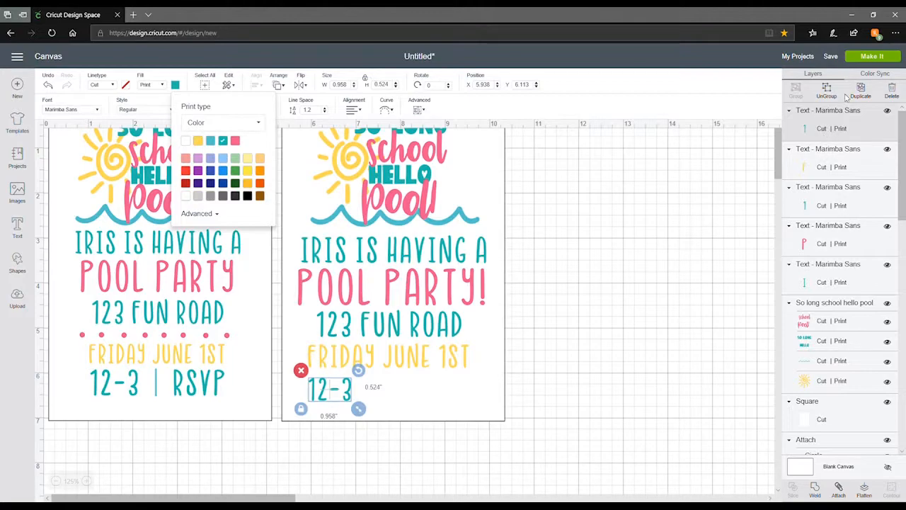
pyautogui.click(392, 303)
# Duplicate the "12-3" text, place the copy to its right beneath the date line, and select that copy.
pyautogui.click(345, 398)
pyautogui.hotkey('ctrl', 'd')
pyautogui.moveTo(350, 411); pyautogui.dragTo(437, 389)
pyautogui.click(468, 395)
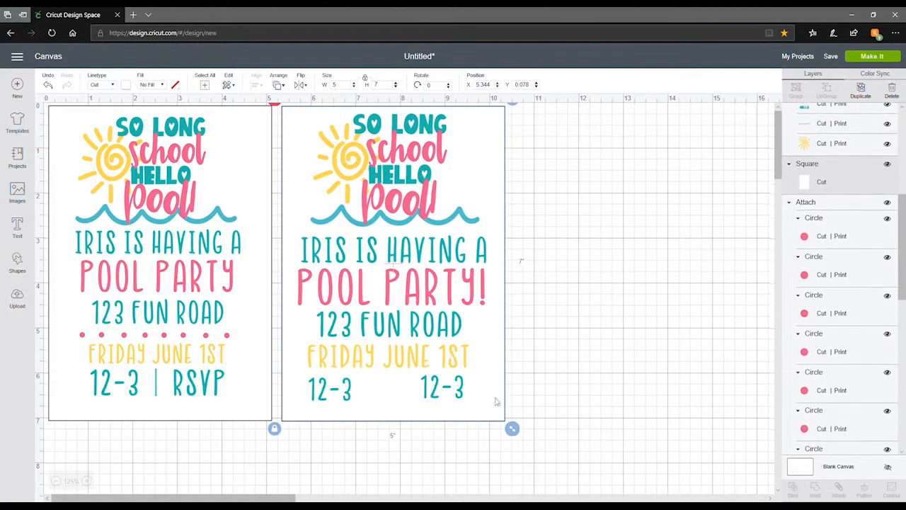
pyautogui.click(428, 391)
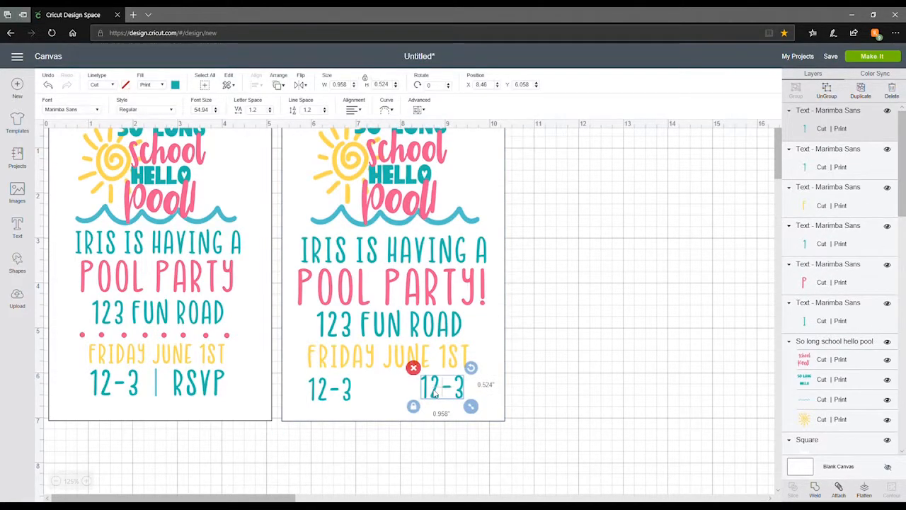
# Replace the text of the "12-3" copy on the right of the bottom row with "rsvp".
pyautogui.doubleClick(433, 394)
pyautogui.write('rsvp')
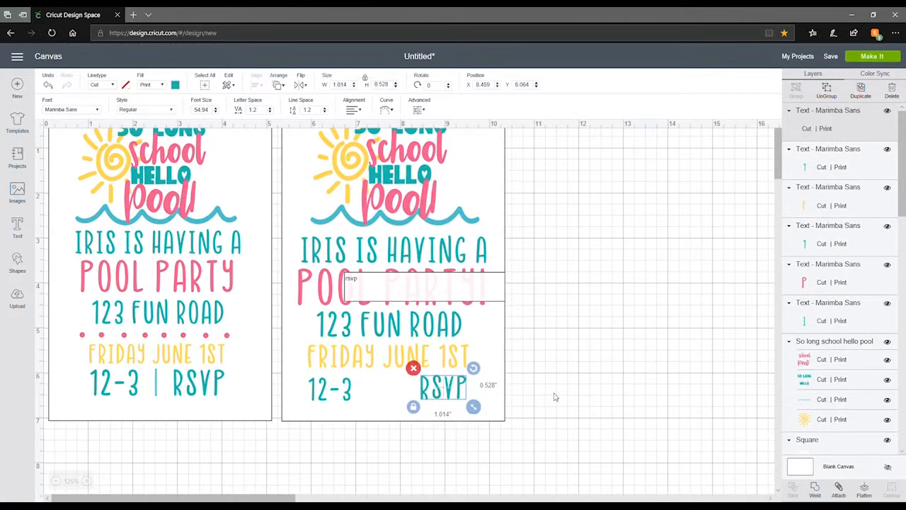
pyautogui.click(522, 398)
# Move the "12-3" and "RSVP" texts down slightly together, and lower the yellow date line a little as well.
pyautogui.click(346, 398)
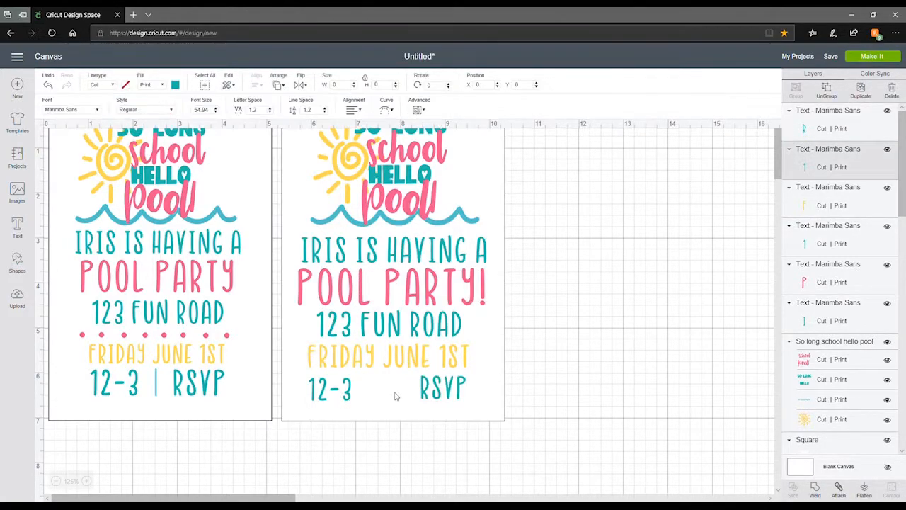
pyautogui.keyDown('shift'); pyautogui.click(425, 395); pyautogui.keyUp('shift')
pyautogui.moveTo(425, 395); pyautogui.dragTo(427, 403)
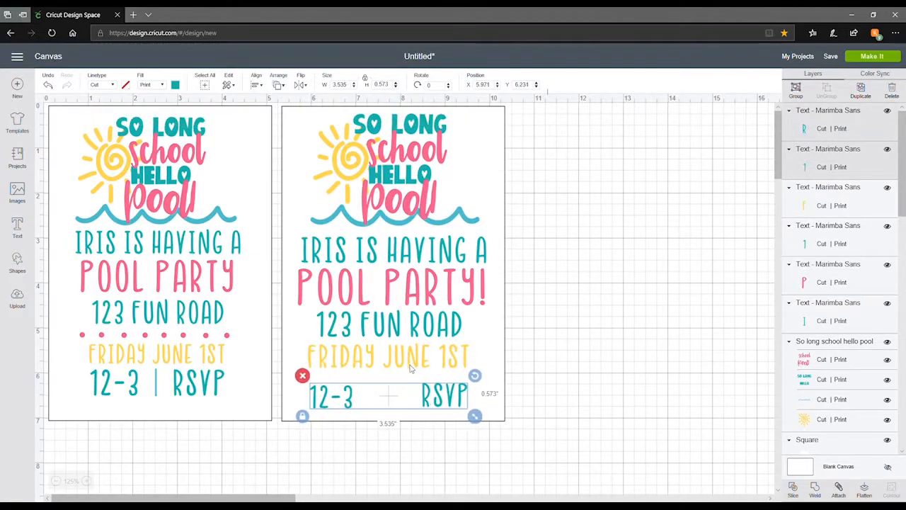
pyautogui.click(406, 364)
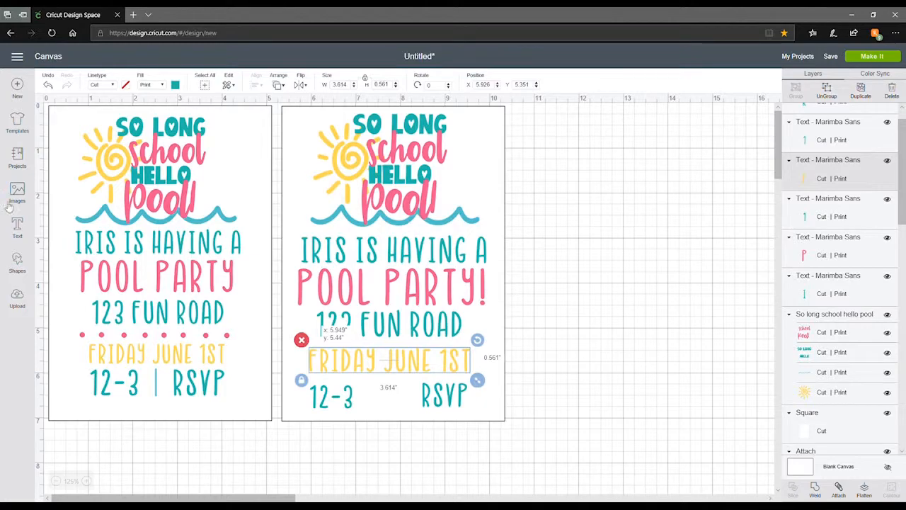
pyautogui.click(20, 230)
pyautogui.click(85, 455)
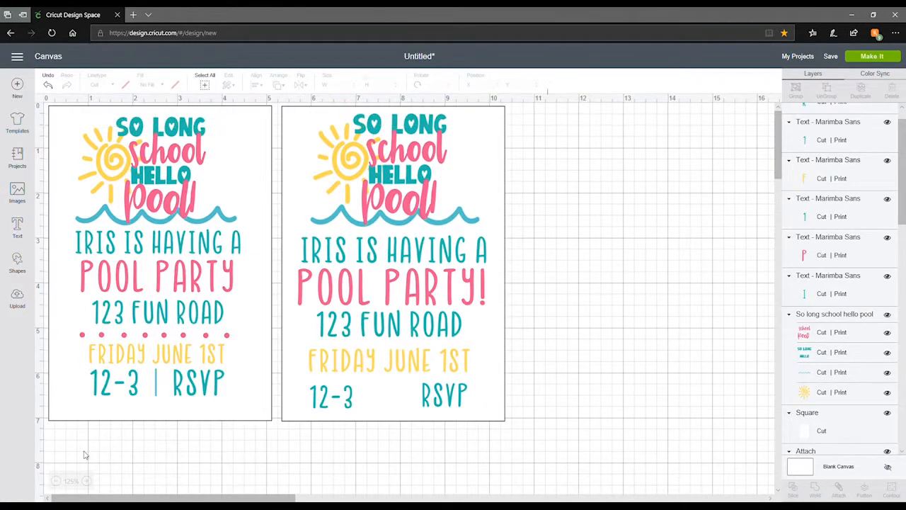
# Add a square with unlocked proportions, color it the light blue of the waves, and set its fill to Print.
pyautogui.click(18, 258)
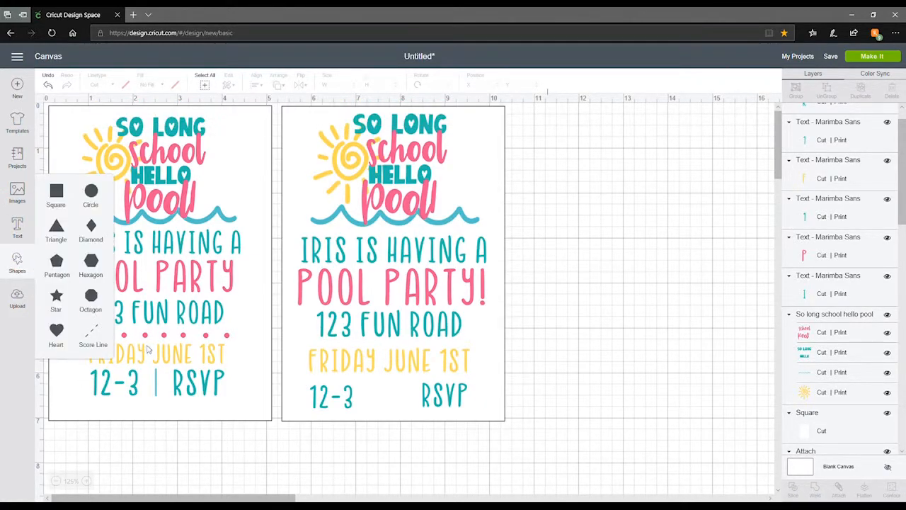
pyautogui.click(61, 201)
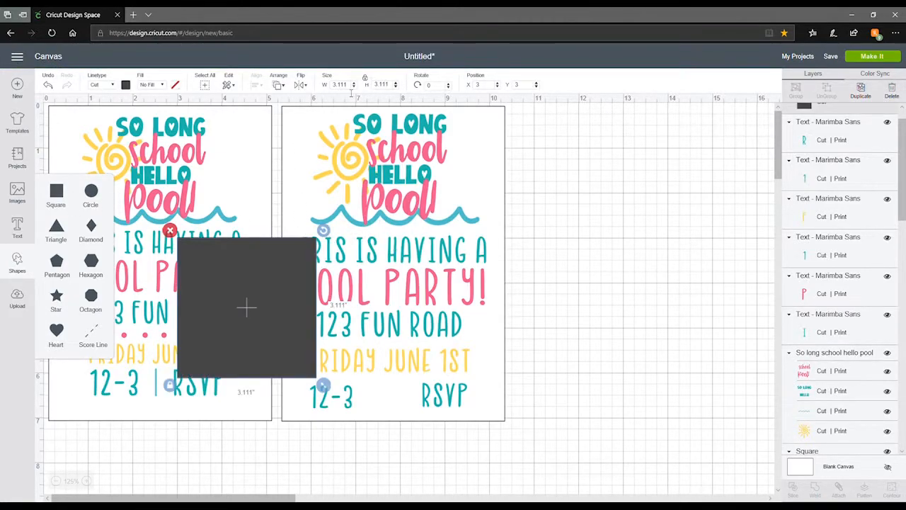
pyautogui.click(365, 81)
pyautogui.click(126, 86)
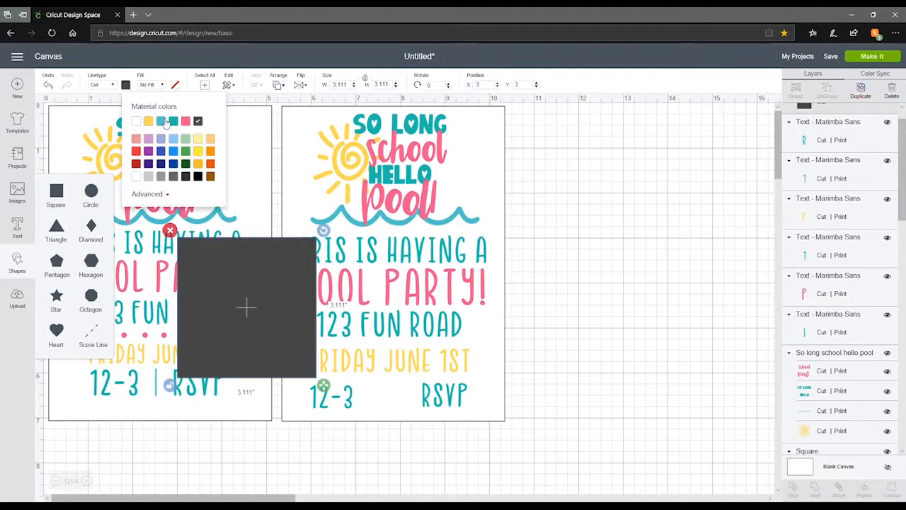
pyautogui.click(162, 122)
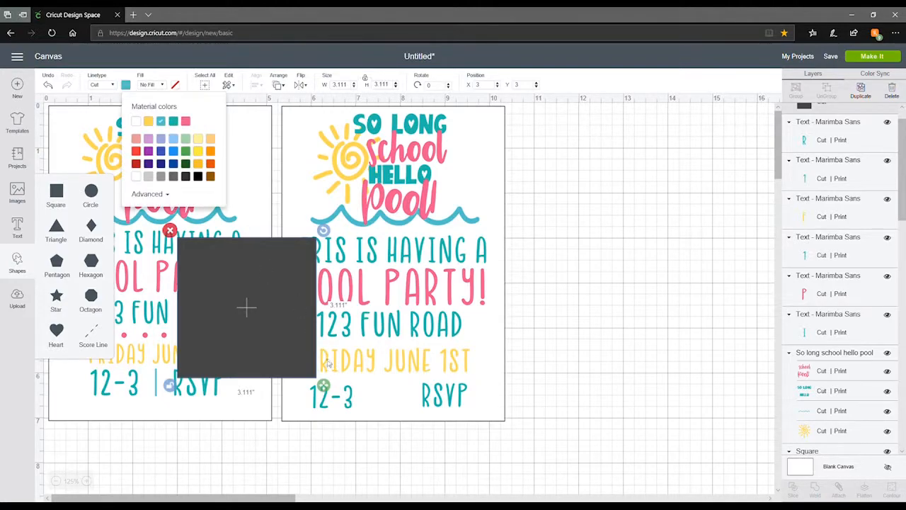
pyautogui.click(162, 85)
pyautogui.click(162, 85)
pyautogui.click(153, 115)
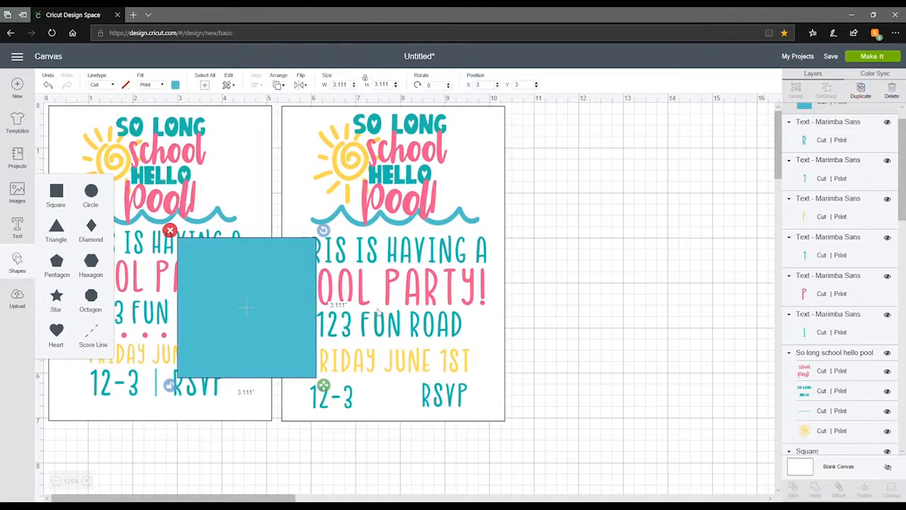
# Shape the blue square into a thin vertical divider about 0.51 inches tall between "12-3" and "RSVP", moving both texts closer to it.
pyautogui.moveTo(325, 387); pyautogui.dragTo(397, 412)
pyautogui.click(333, 401)
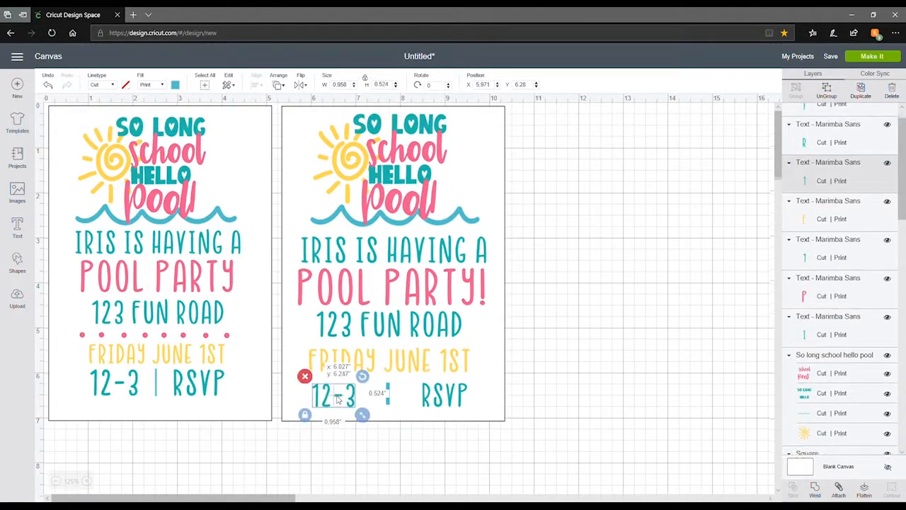
pyautogui.moveTo(425, 402); pyautogui.dragTo(416, 401)
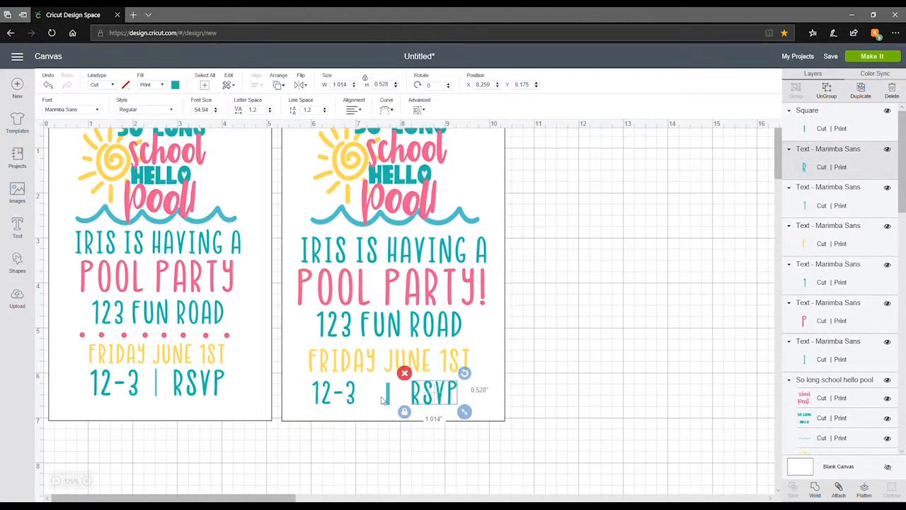
pyautogui.click(389, 399)
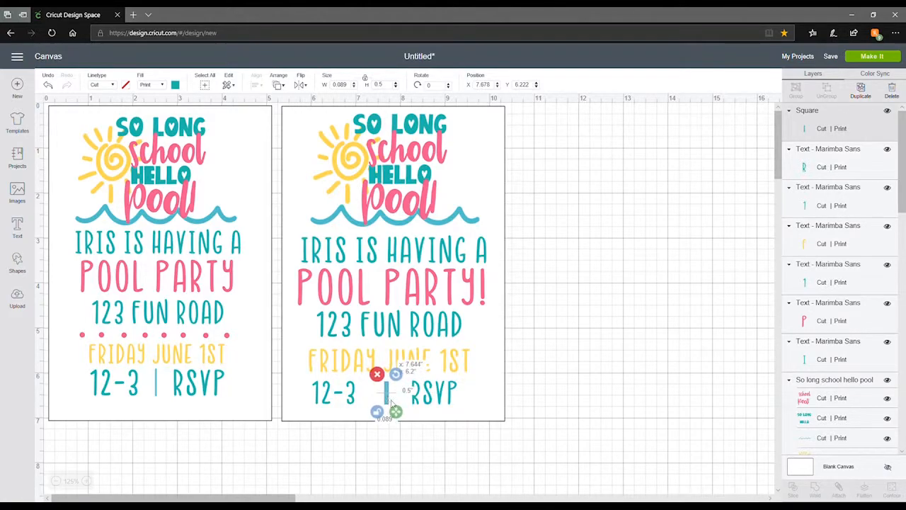
pyautogui.moveTo(394, 412); pyautogui.dragTo(393, 413)
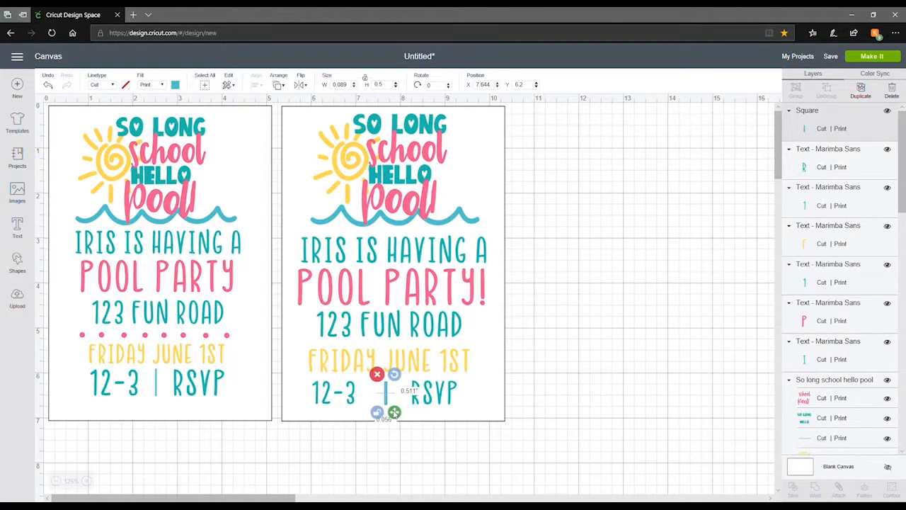
# Move "12-3", the divider and "RSVP" down slightly together, and lower the yellow date line to widen the gap beneath the address.
pyautogui.keyDown('shift'); pyautogui.click(351, 399); pyautogui.keyUp('shift')
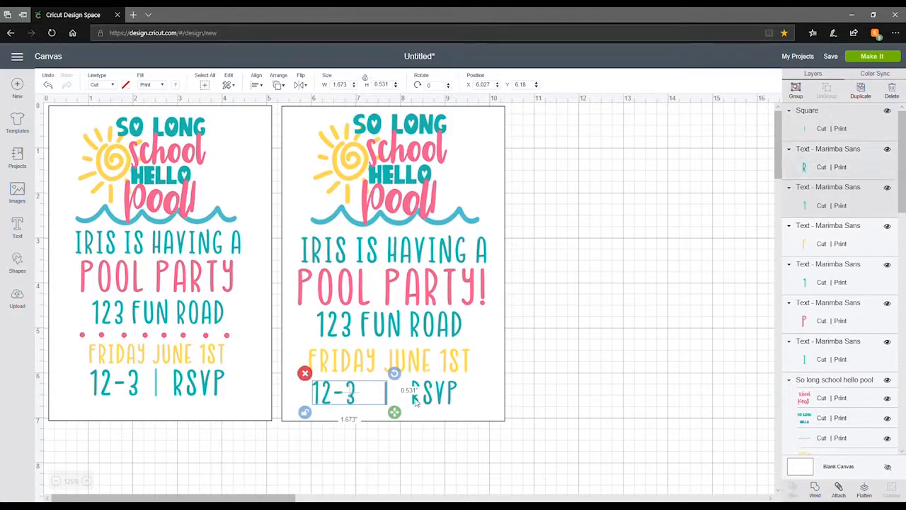
pyautogui.keyDown('shift'); pyautogui.click(416, 401); pyautogui.keyUp('shift')
pyautogui.moveTo(418, 401); pyautogui.dragTo(420, 404)
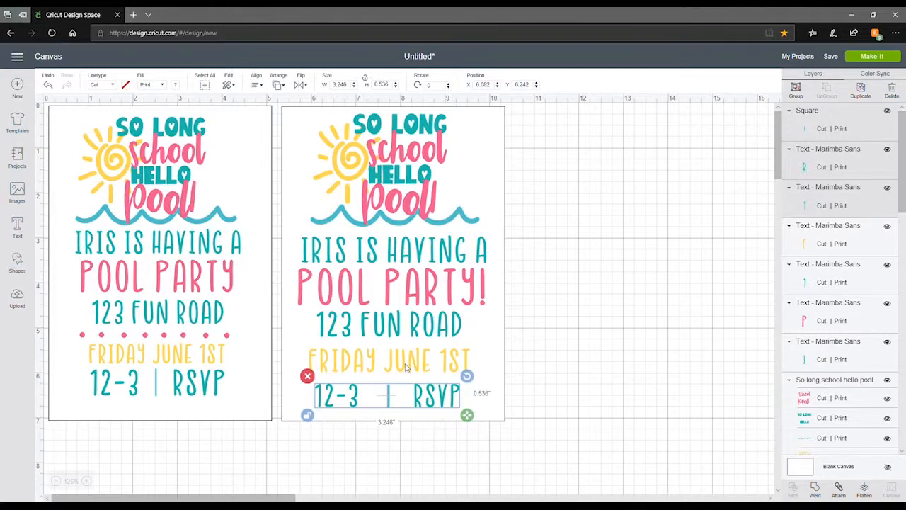
pyautogui.click(406, 366)
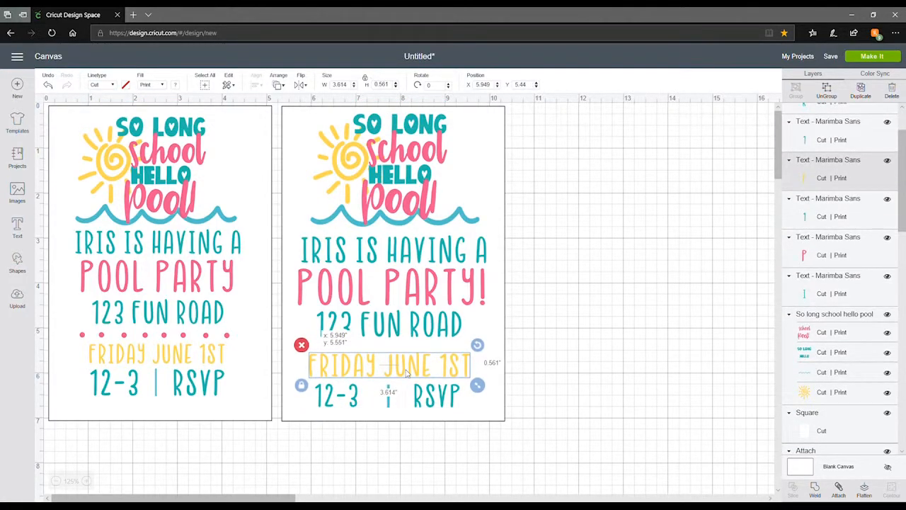
pyautogui.moveTo(406, 373); pyautogui.dragTo(406, 374)
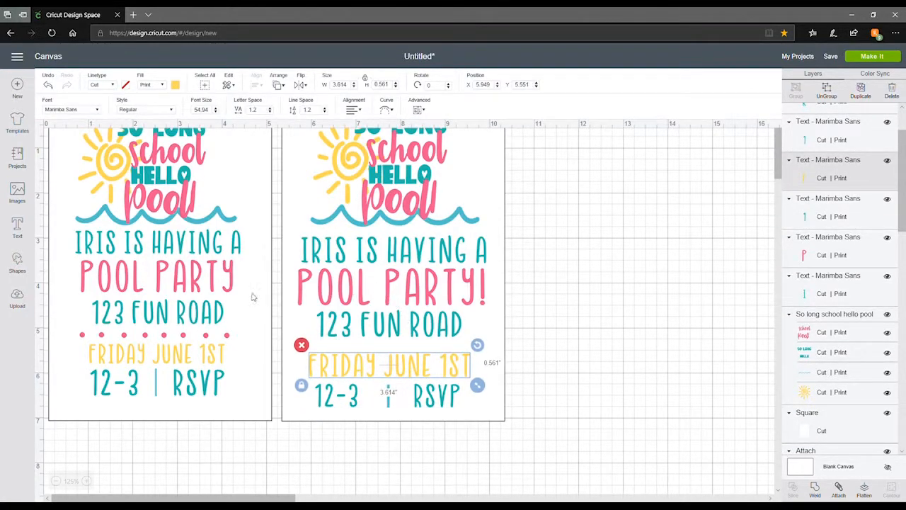
# Add a circle, color it the same pink as the invitation's pink lettering, and set its fill to Print.
pyautogui.click(19, 260)
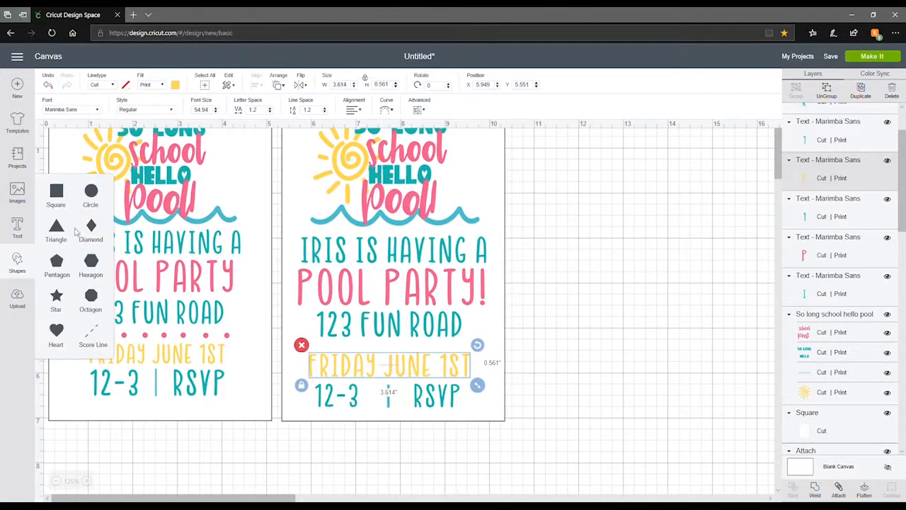
pyautogui.click(92, 193)
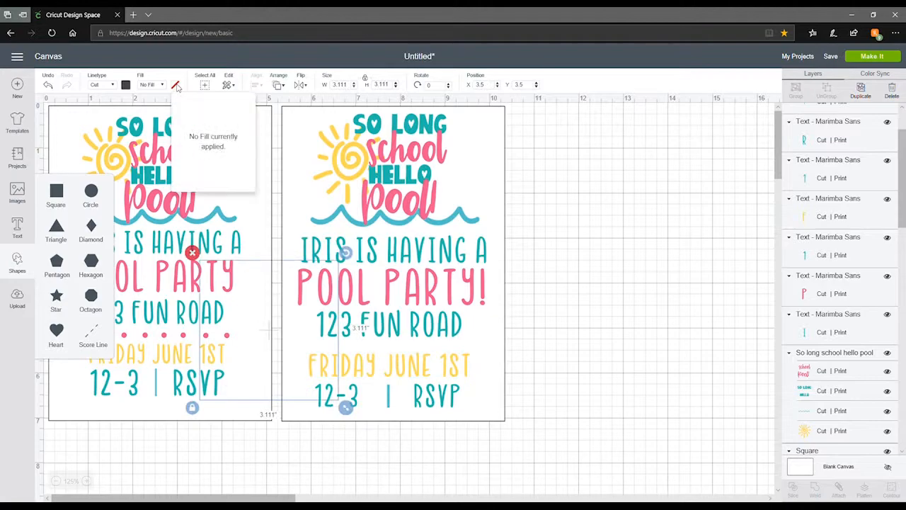
pyautogui.click(137, 86)
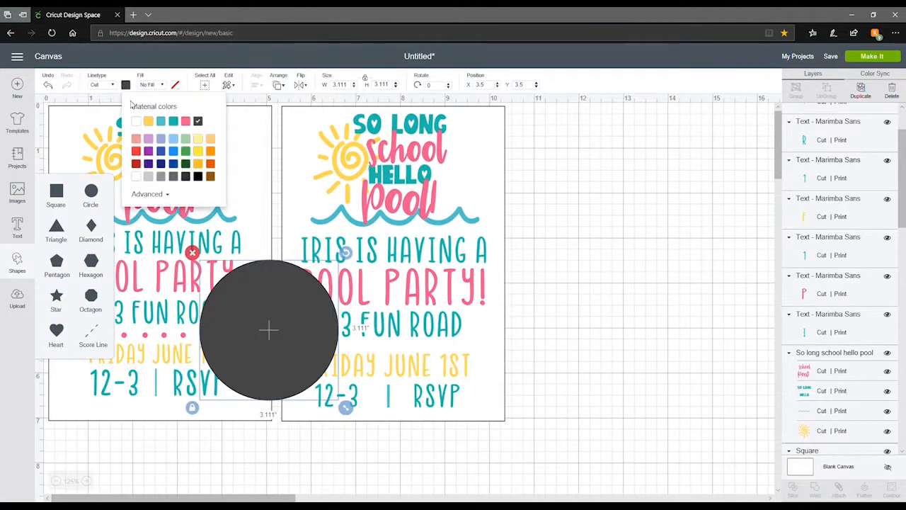
pyautogui.click(185, 122)
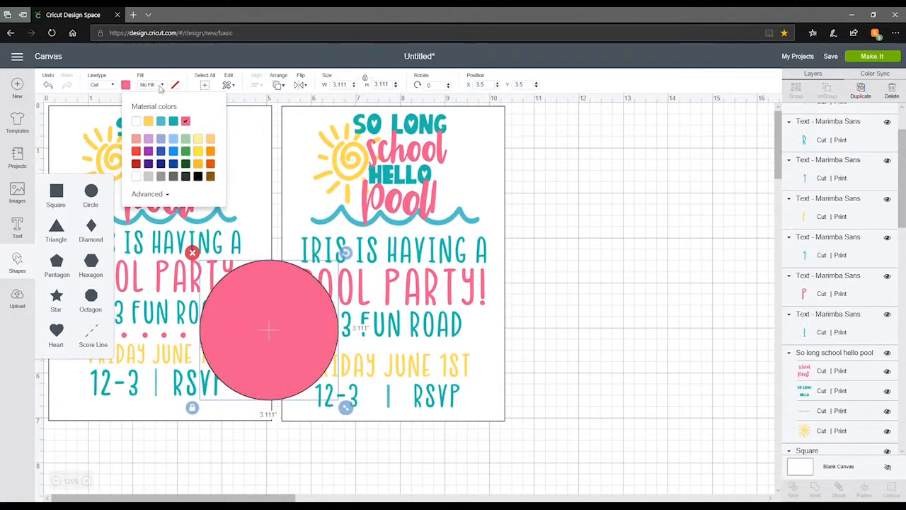
pyautogui.click(163, 85)
pyautogui.click(162, 112)
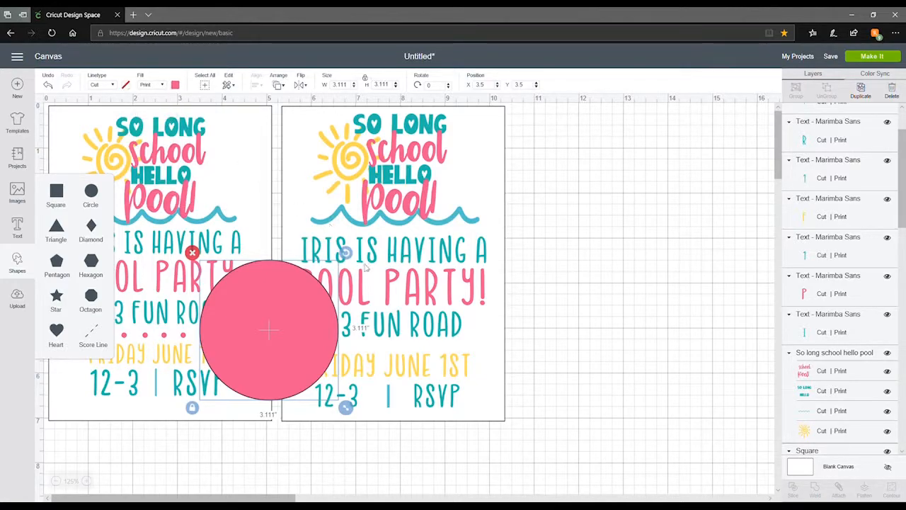
# Shrink the pink circle to about 0.18 inches at the left beneath the address line, and place a duplicate to its right.
pyautogui.moveTo(345, 407); pyautogui.dragTo(316, 347)
pyautogui.click(862, 89)
pyautogui.moveTo(336, 365); pyautogui.dragTo(332, 345)
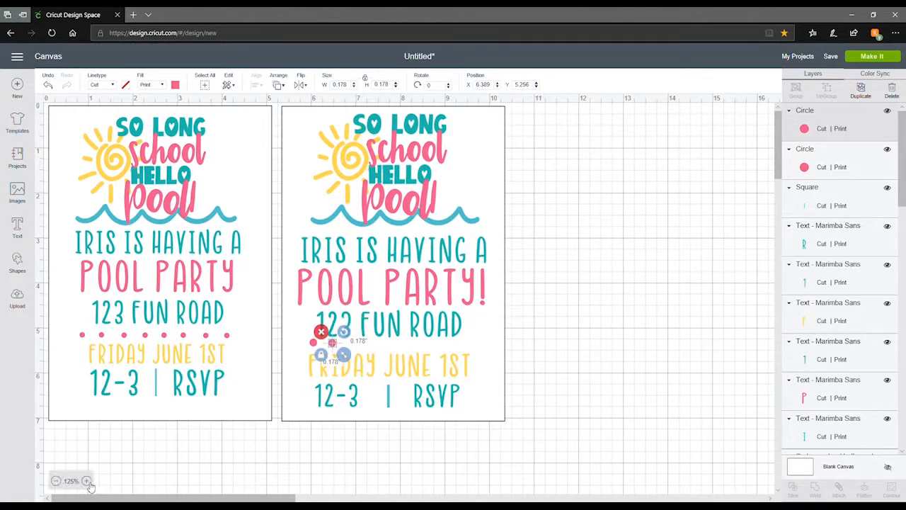
# Duplicate the second pink dot and place the copy to its right, level and evenly spaced with the first two.
pyautogui.click(87, 482)
pyautogui.click(88, 482)
pyautogui.scroll(-3, 482, 298)
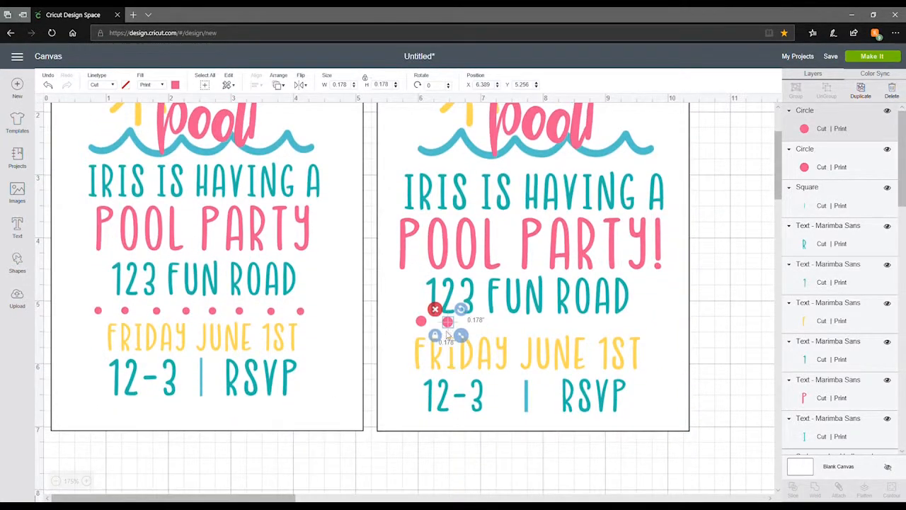
pyautogui.click(863, 100)
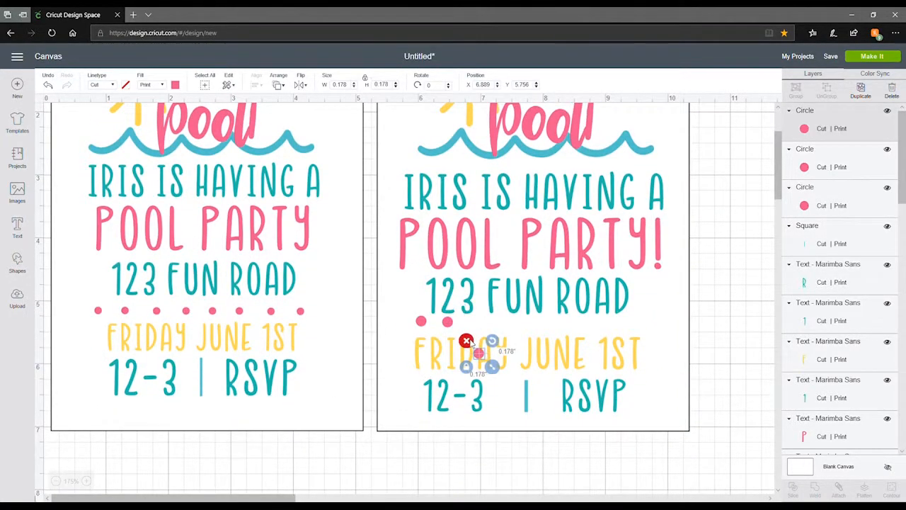
pyautogui.moveTo(479, 353); pyautogui.dragTo(474, 323)
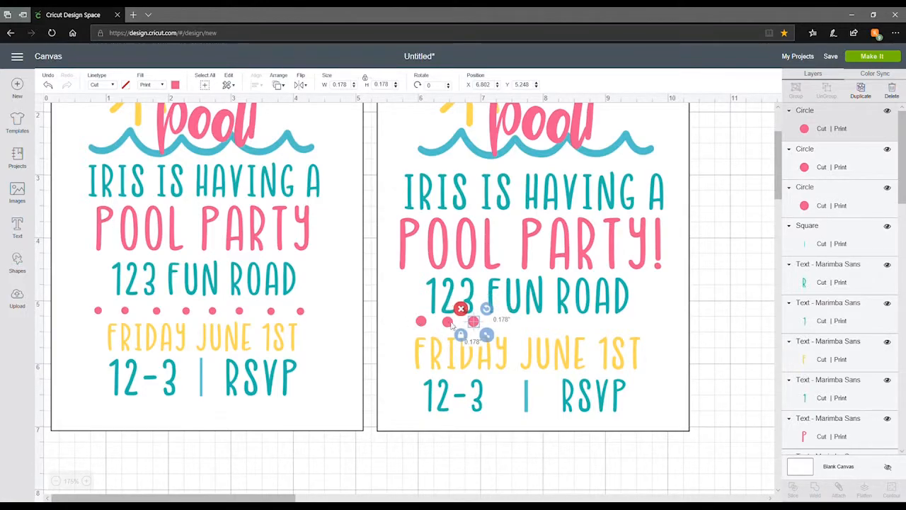
# Select the three pink dots, nudge them down and left slightly, and place a duplicate of the trio to continue the row rightward.
pyautogui.keyDown('shift'); pyautogui.click(449, 325); pyautogui.keyUp('shift')
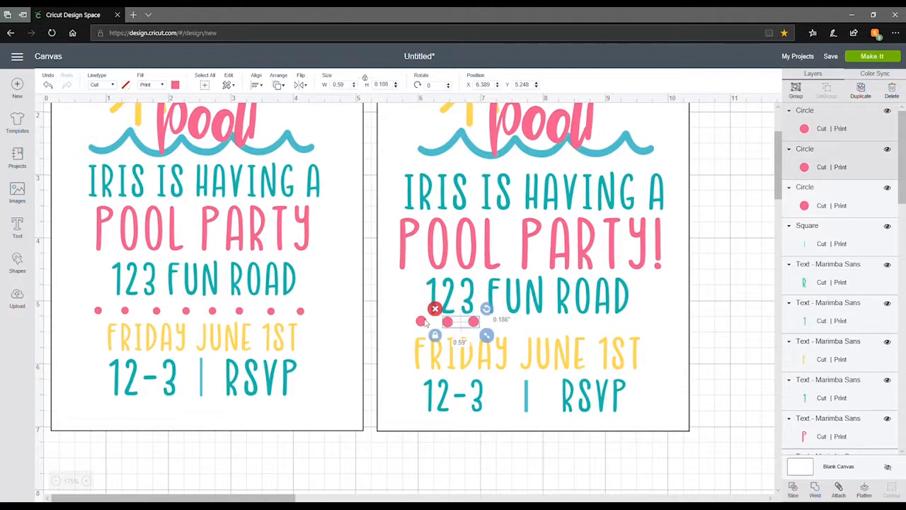
pyautogui.keyDown('shift'); pyautogui.click(421, 322); pyautogui.keyUp('shift')
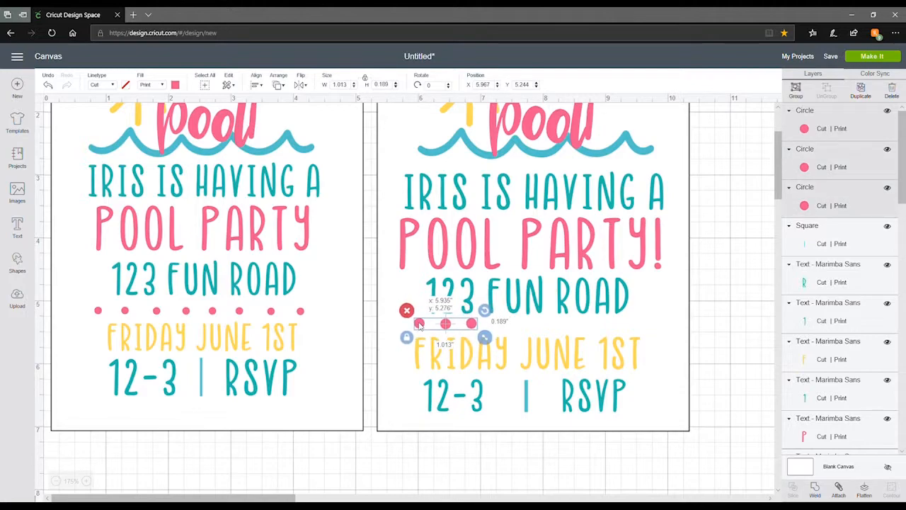
pyautogui.click(861, 90)
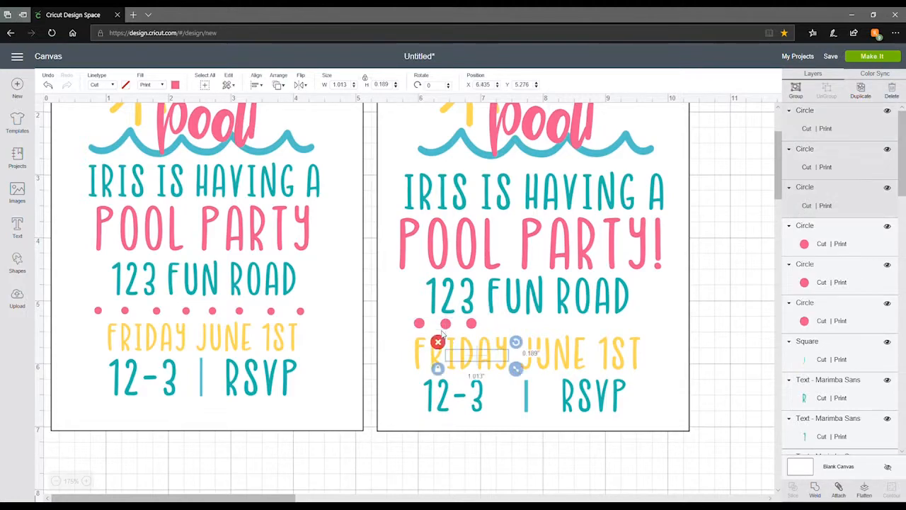
pyautogui.moveTo(456, 364); pyautogui.dragTo(499, 328)
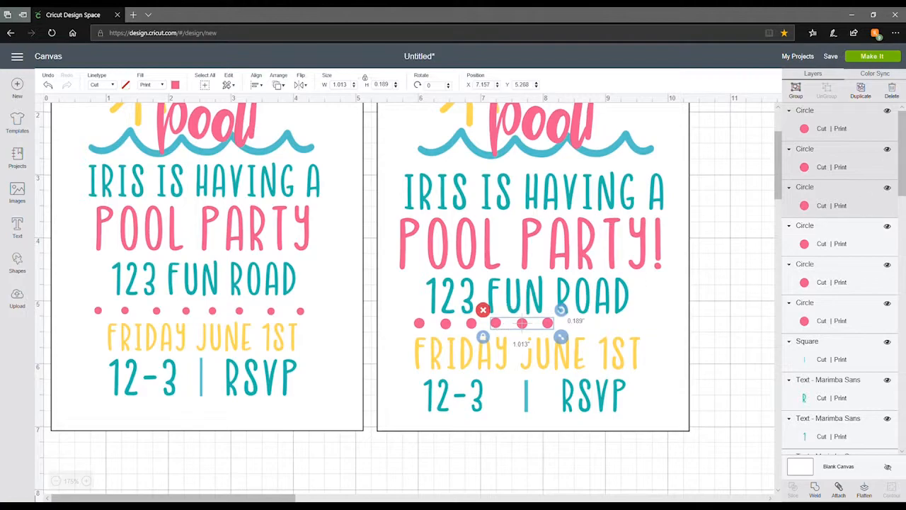
# Duplicate the second trio of pink dots and place the copy at the right end of the dotted row.
pyautogui.click(861, 91)
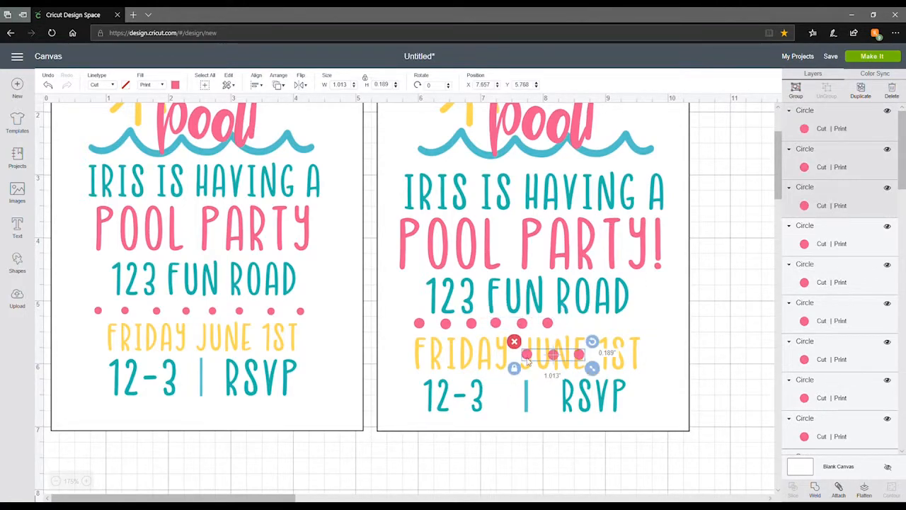
pyautogui.moveTo(531, 357); pyautogui.dragTo(575, 326)
# Select all nine pink dots of the second invitation, scale the row down slightly and center it beneath the address line.
pyautogui.keyDown('shift'); pyautogui.click(547, 324); pyautogui.keyUp('shift')
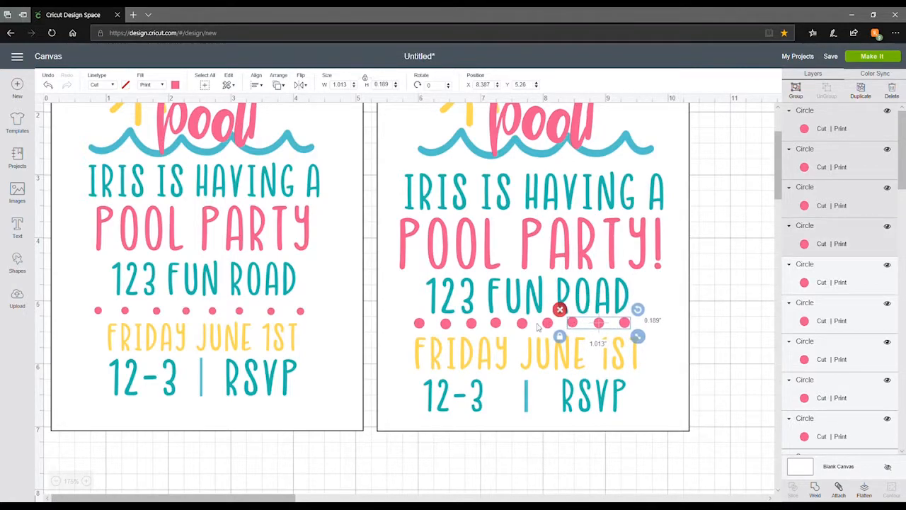
pyautogui.keyDown('shift'); pyautogui.click(523, 324); pyautogui.keyUp('shift')
pyautogui.keyDown('shift'); pyautogui.click(497, 325); pyautogui.keyUp('shift')
pyautogui.keyDown('shift'); pyautogui.click(473, 326); pyautogui.keyUp('shift')
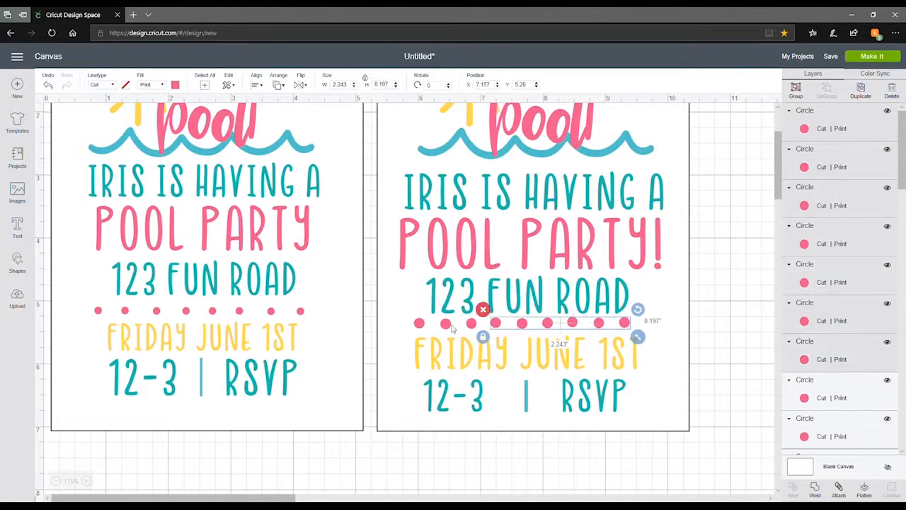
pyautogui.keyDown('shift'); pyautogui.click(446, 325); pyautogui.keyUp('shift')
pyautogui.keyDown('shift'); pyautogui.click(419, 324); pyautogui.keyUp('shift')
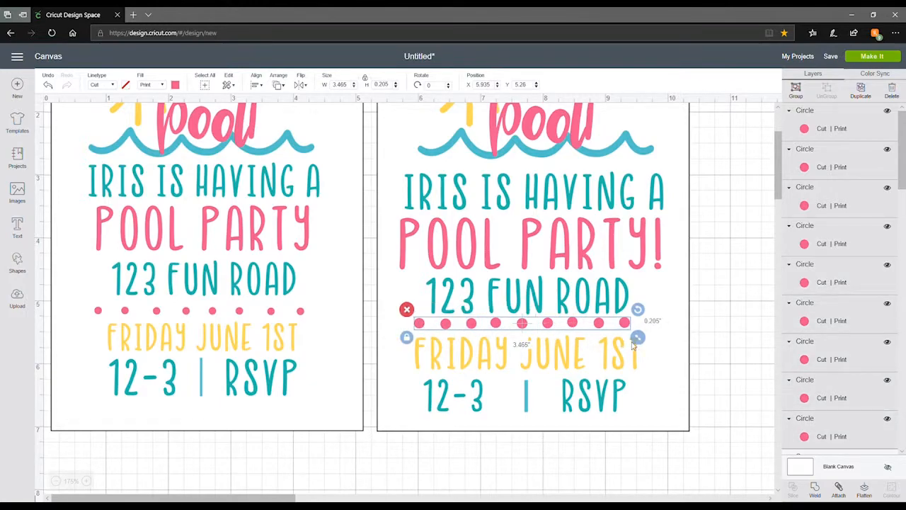
pyautogui.moveTo(638, 338); pyautogui.dragTo(620, 336)
pyautogui.moveTo(565, 328); pyautogui.dragTo(580, 330)
pyautogui.click(726, 346)
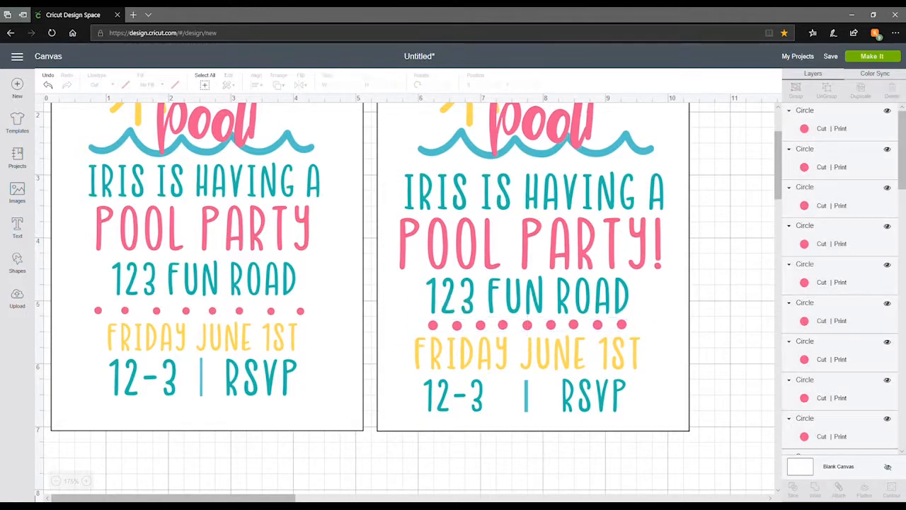
# Shrink the POOL PARTY! line slightly and recenter it, and nudge the IRIS IS HAVING A line into alignment above it.
pyautogui.click(56, 481)
pyautogui.click(56, 481)
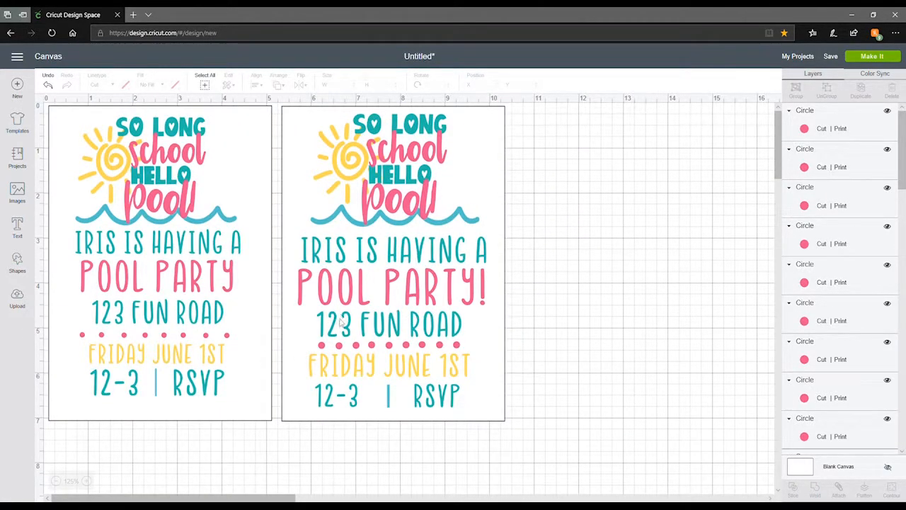
pyautogui.click(341, 296)
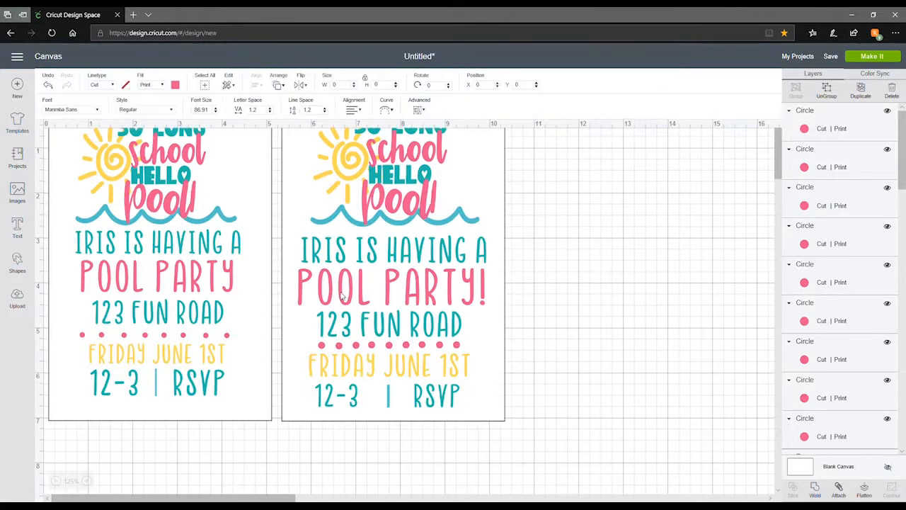
pyautogui.moveTo(492, 313); pyautogui.dragTo(486, 313)
pyautogui.moveTo(416, 300); pyautogui.dragTo(422, 300)
pyautogui.click(570, 323)
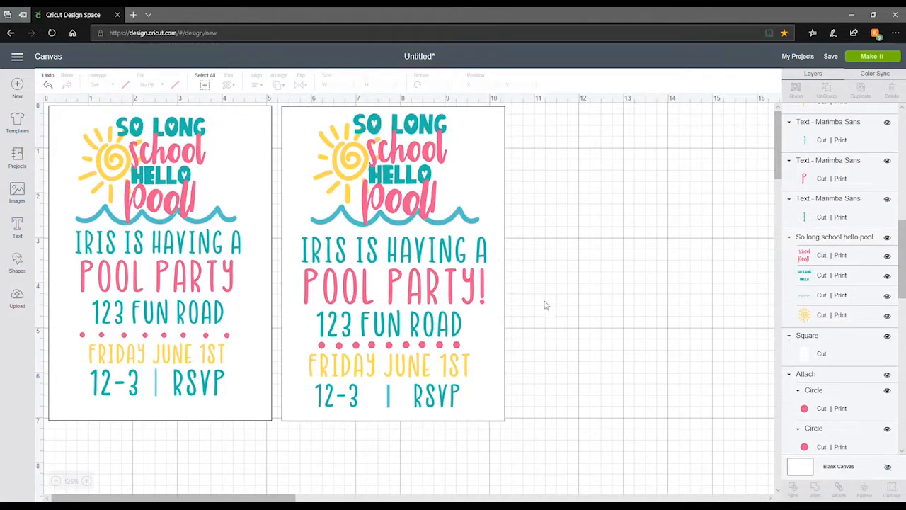
pyautogui.moveTo(397, 260); pyautogui.dragTo(416, 263)
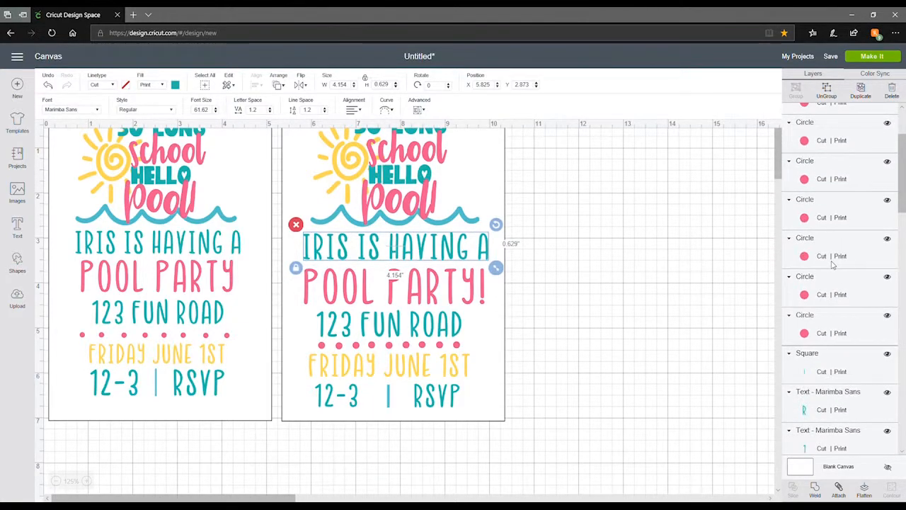
pyautogui.click(544, 264)
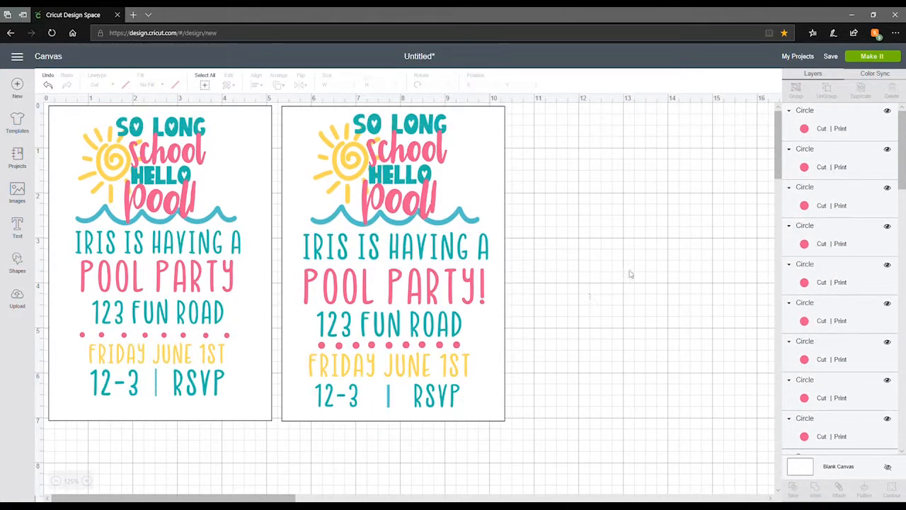
# Preview the mat layout, return to the canvas, and attach all elements of the second invitation to its 5 by 7 inch background.
pyautogui.click(895, 58)
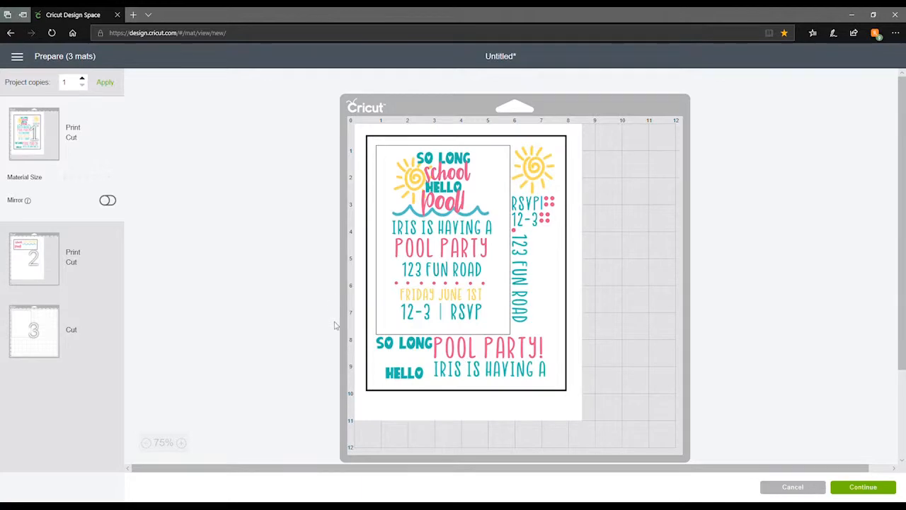
pyautogui.click(824, 490)
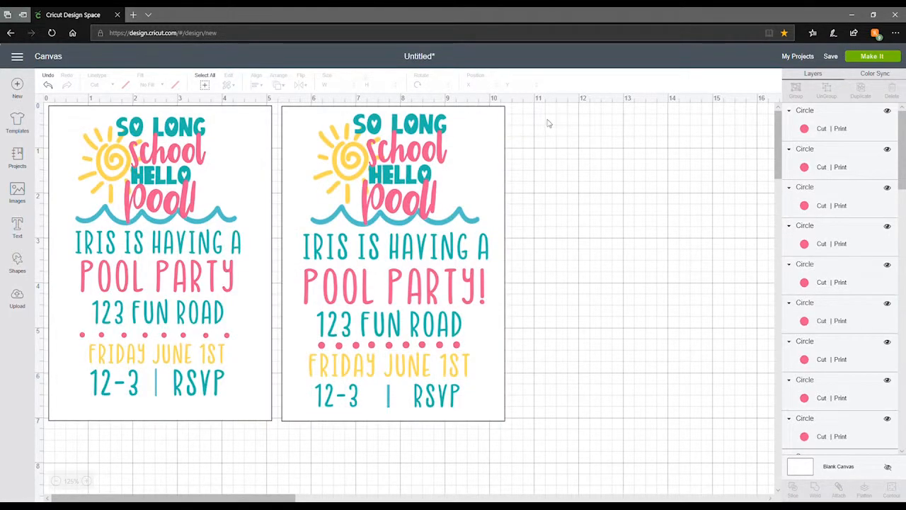
pyautogui.moveTo(521, 106); pyautogui.dragTo(279, 444)
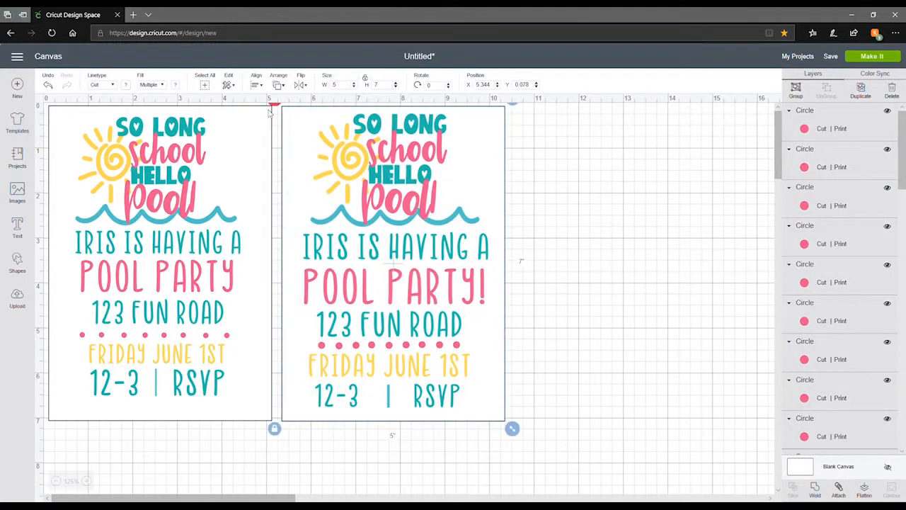
pyautogui.click(841, 494)
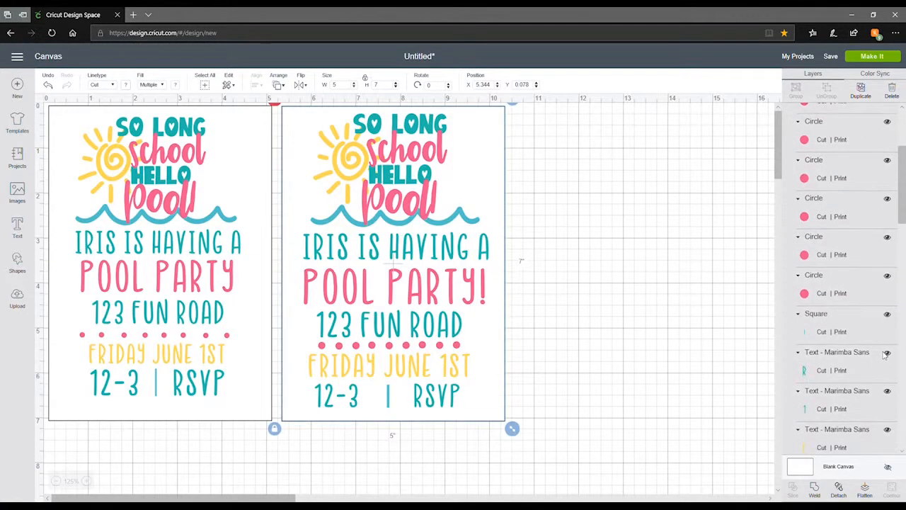
# Preview both invitations on their print-and-cut mats, compare the two, and return to the canvas.
pyautogui.click(872, 56)
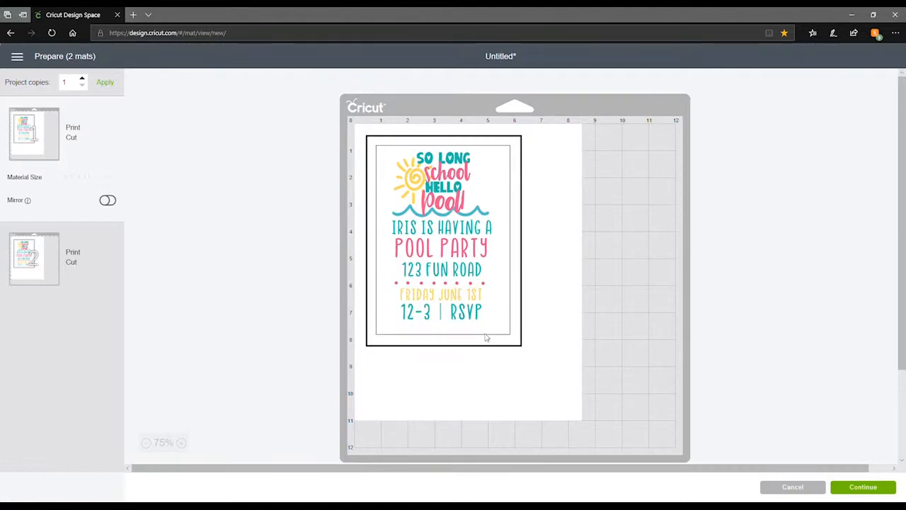
pyautogui.click(15, 252)
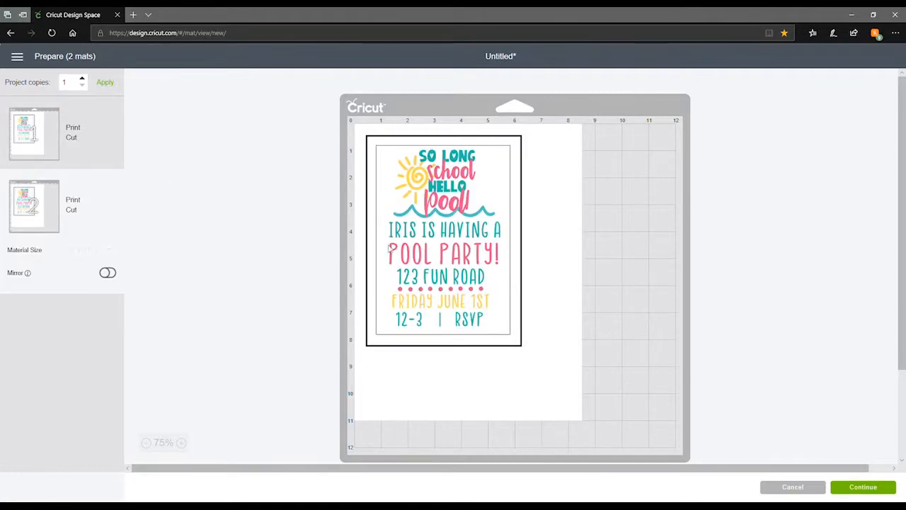
pyautogui.click(25, 133)
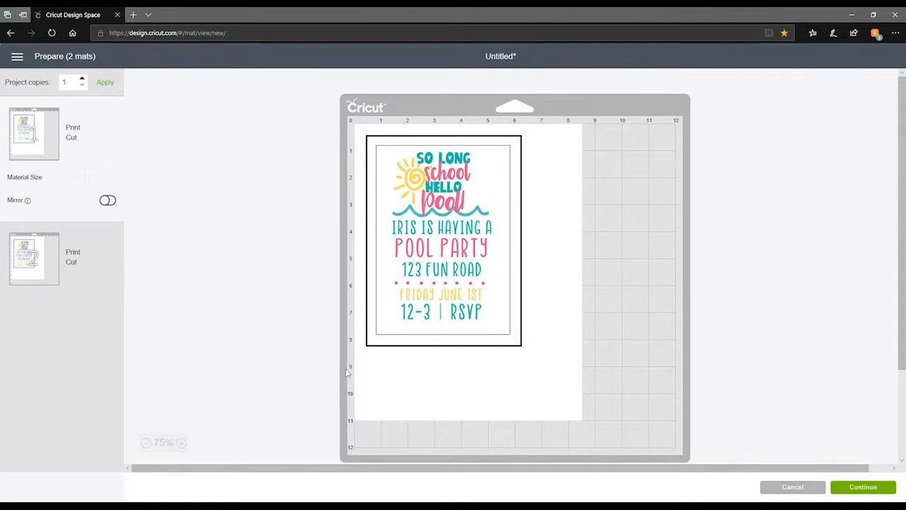
pyautogui.click(35, 250)
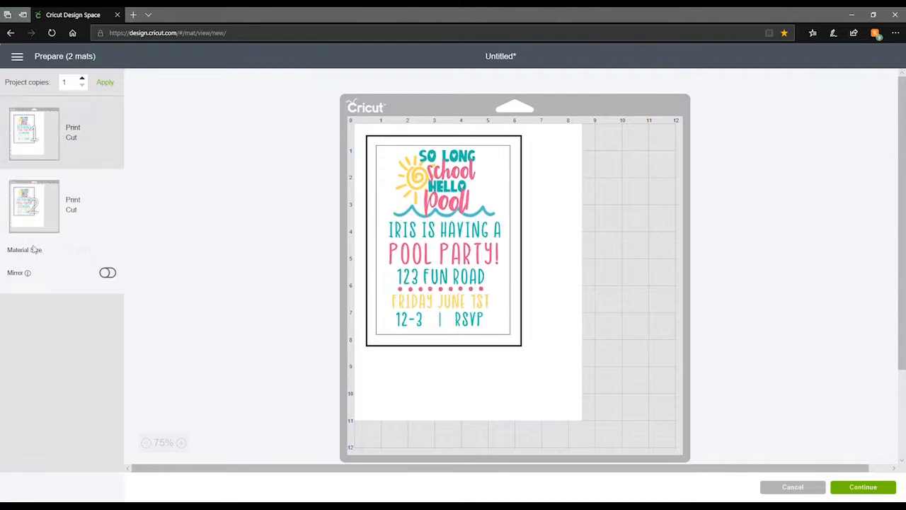
pyautogui.click(793, 487)
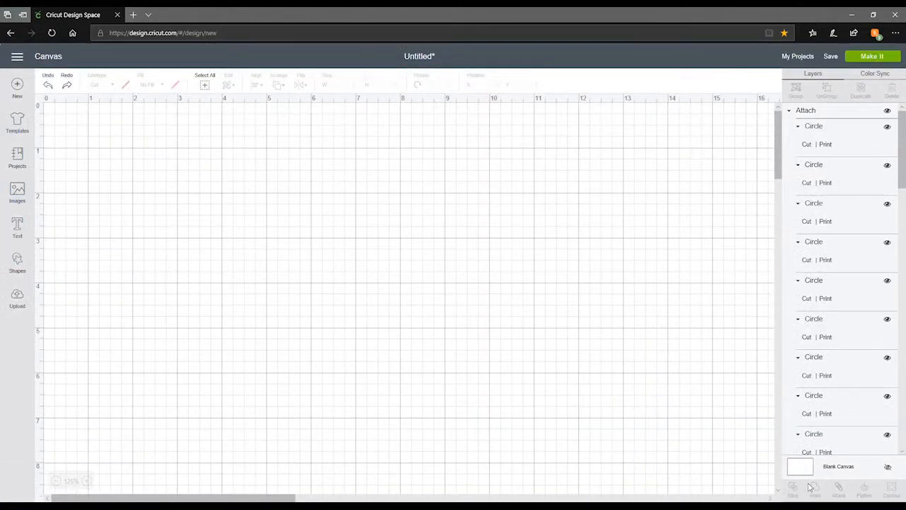